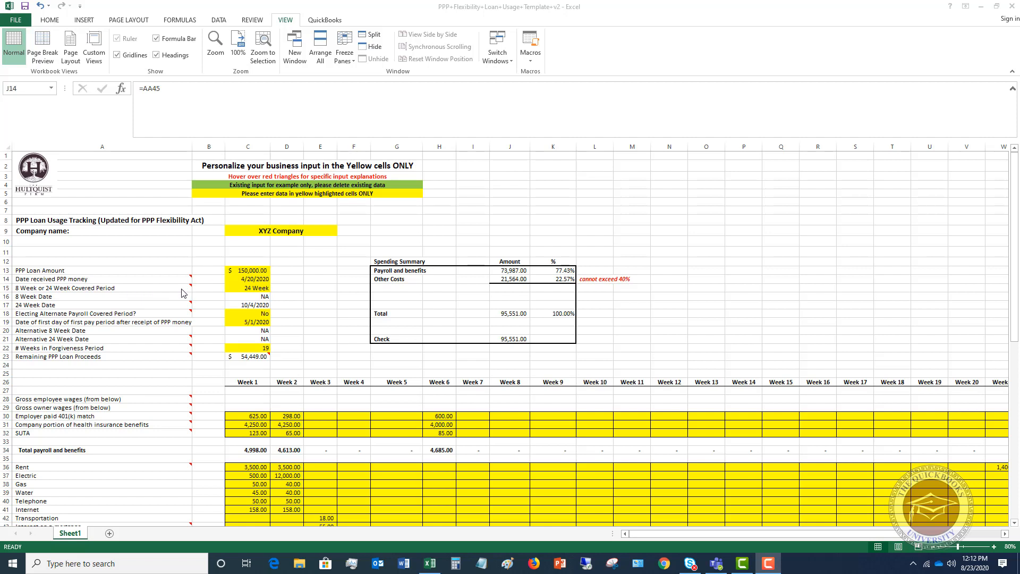
Review the choices for the 8 or 24 week covered period and the alternate payroll covered period election
left_click(249, 288)
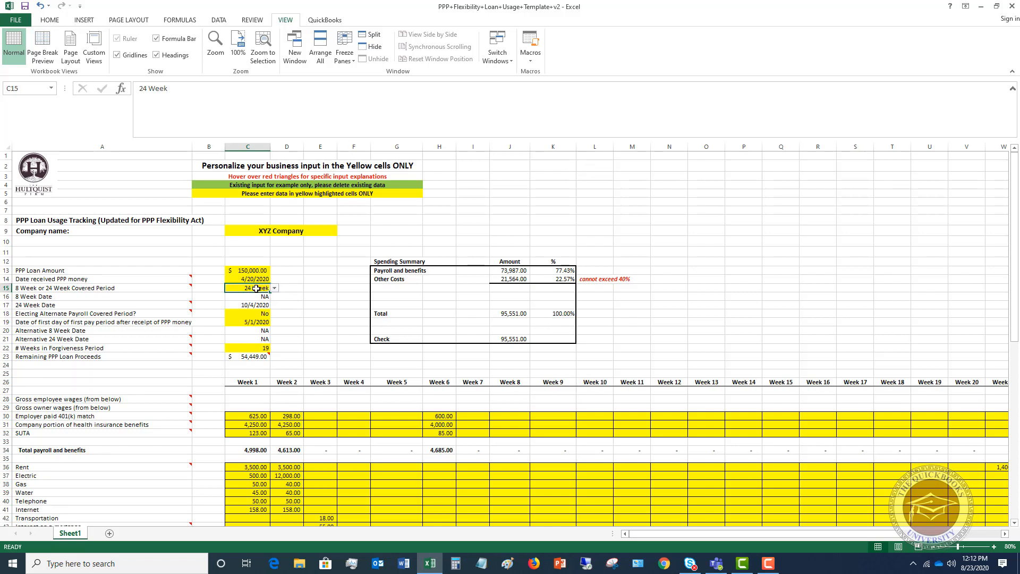
left_click(274, 288)
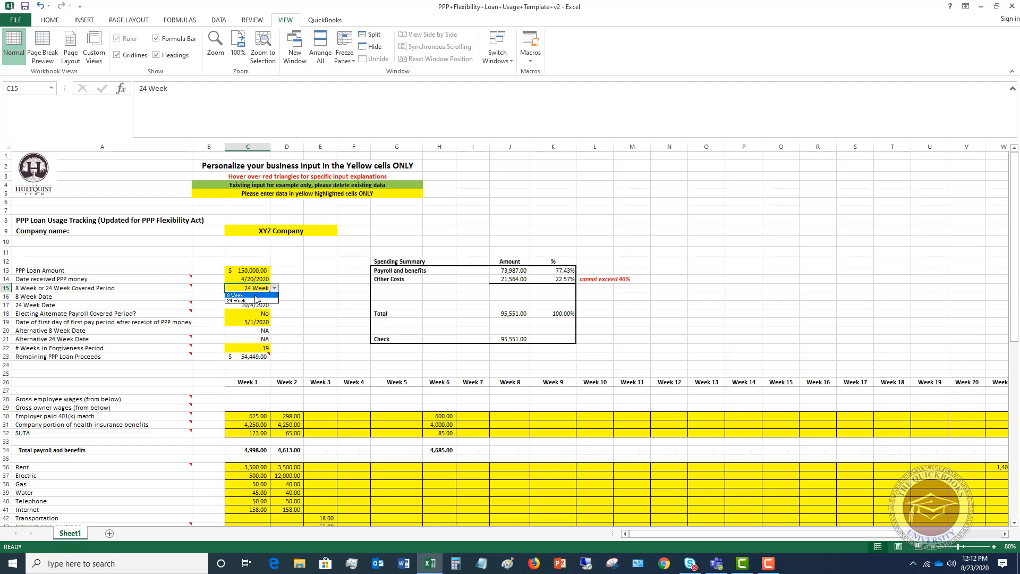
key("Escape")
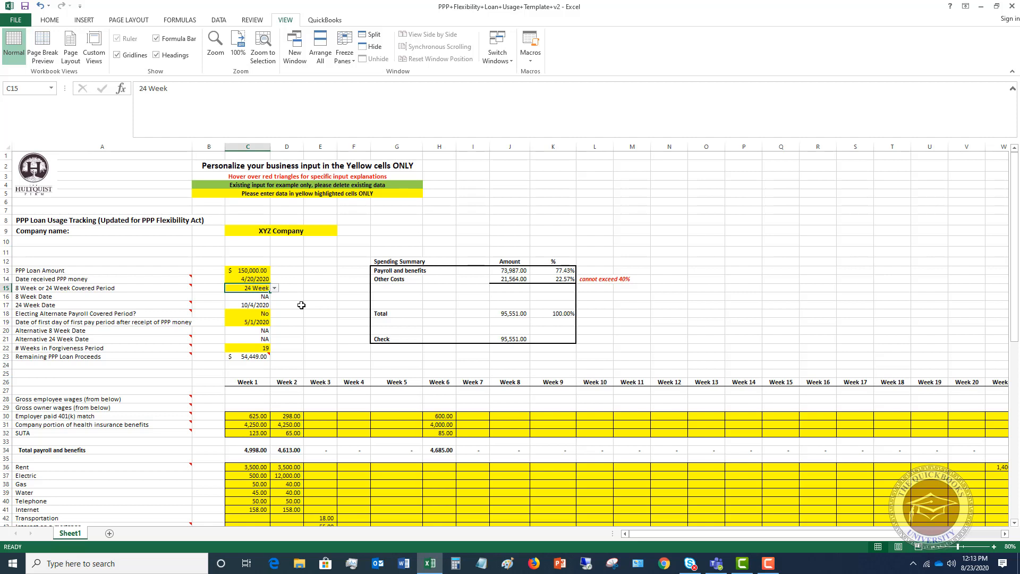
left_click(263, 313)
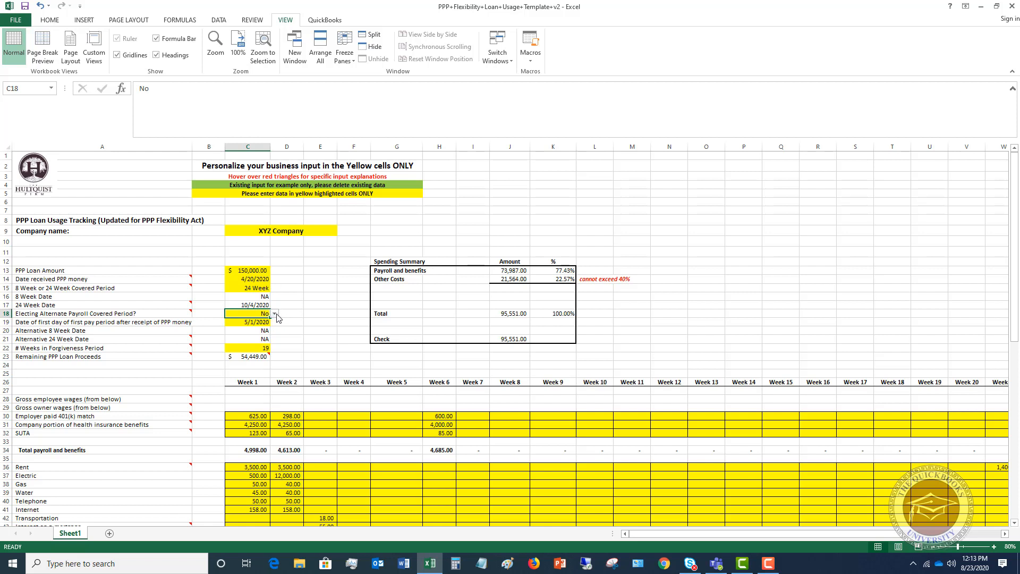
Set the number of weeks in the forgiveness period to 12, and change it to 14
left_click(257, 348)
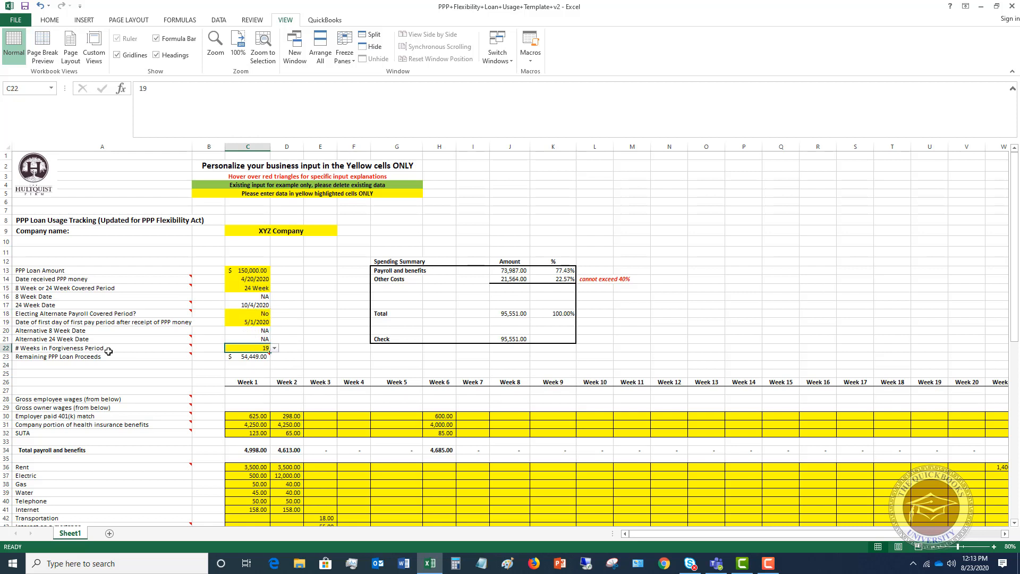
left_click(275, 348)
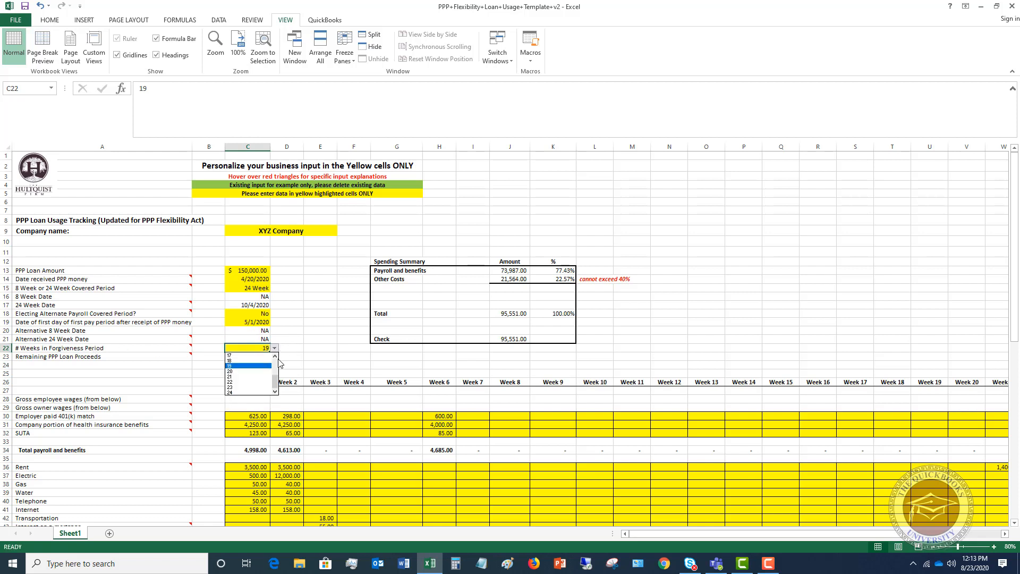
left_click(274, 362)
left_click(276, 356)
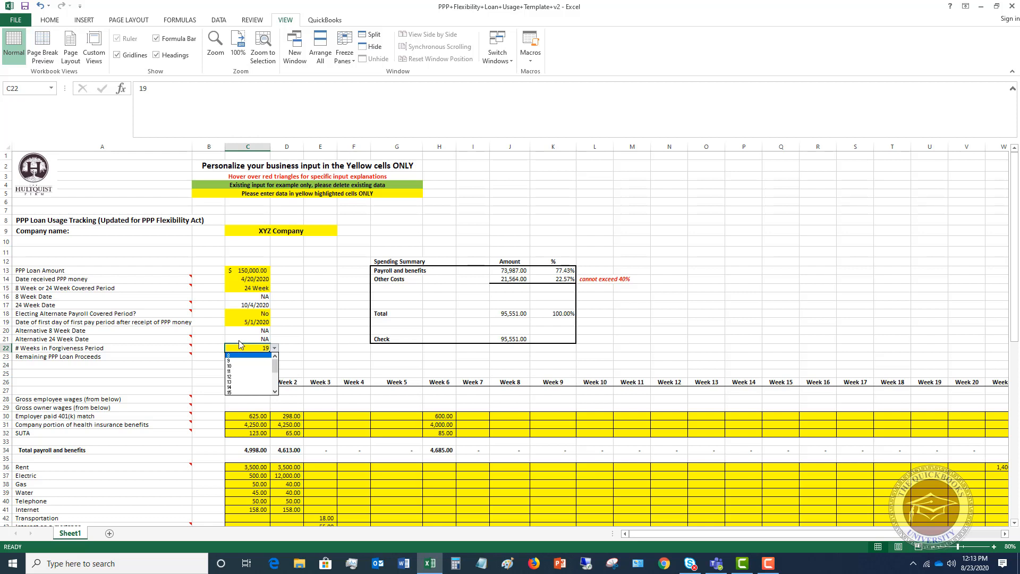
left_click(237, 377)
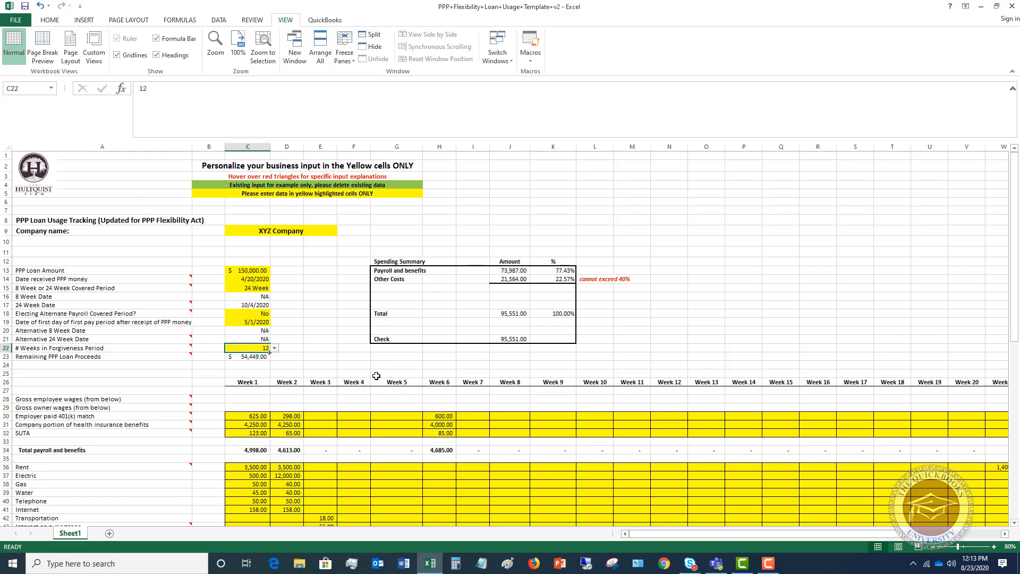
left_click(275, 348)
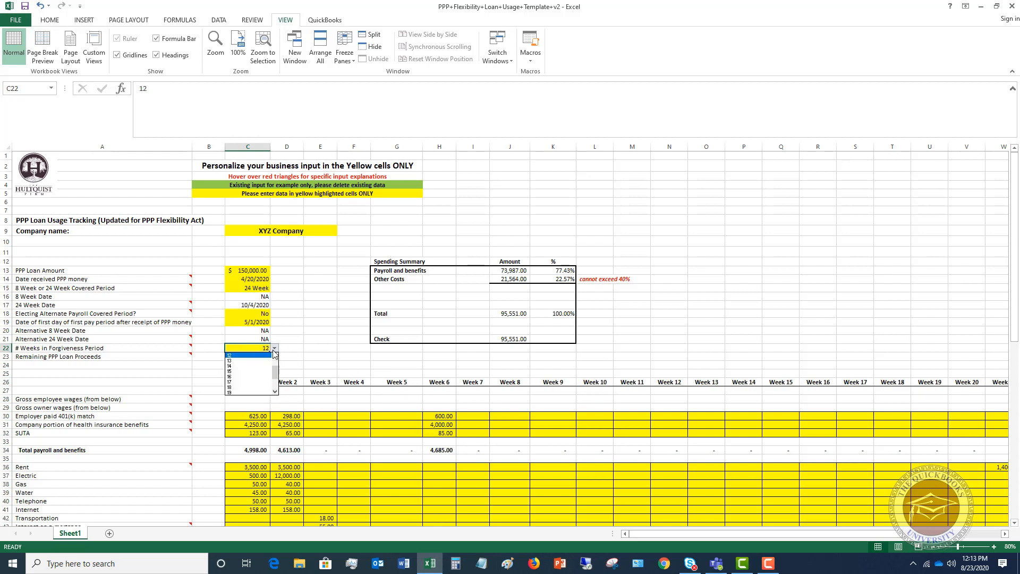
left_click(249, 366)
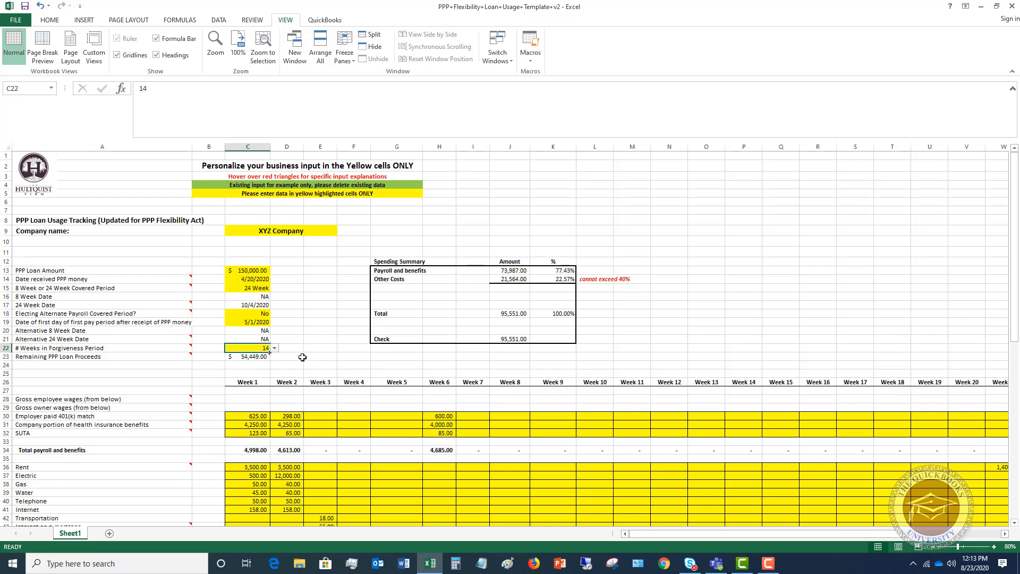
Examine the gross employee wages note and the Total column cells for gross employee and gross owner wages
left_click(88, 399)
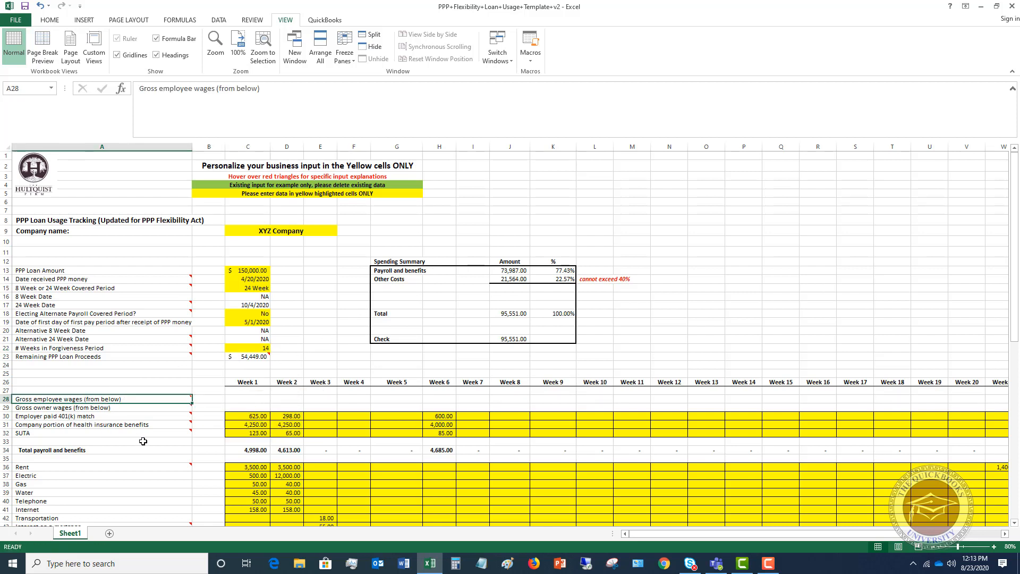
mouse_move(77, 399)
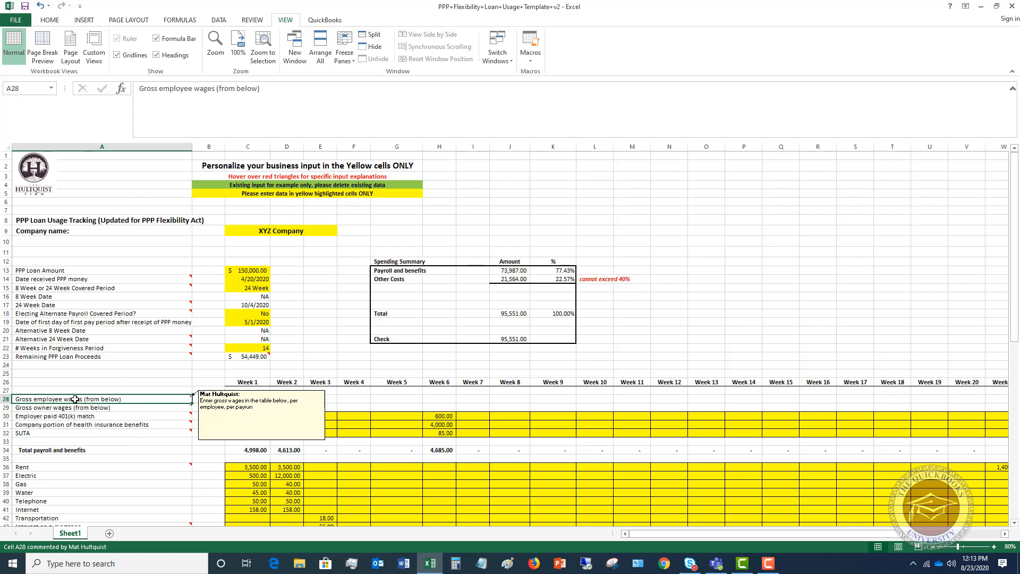
left_click(124, 408)
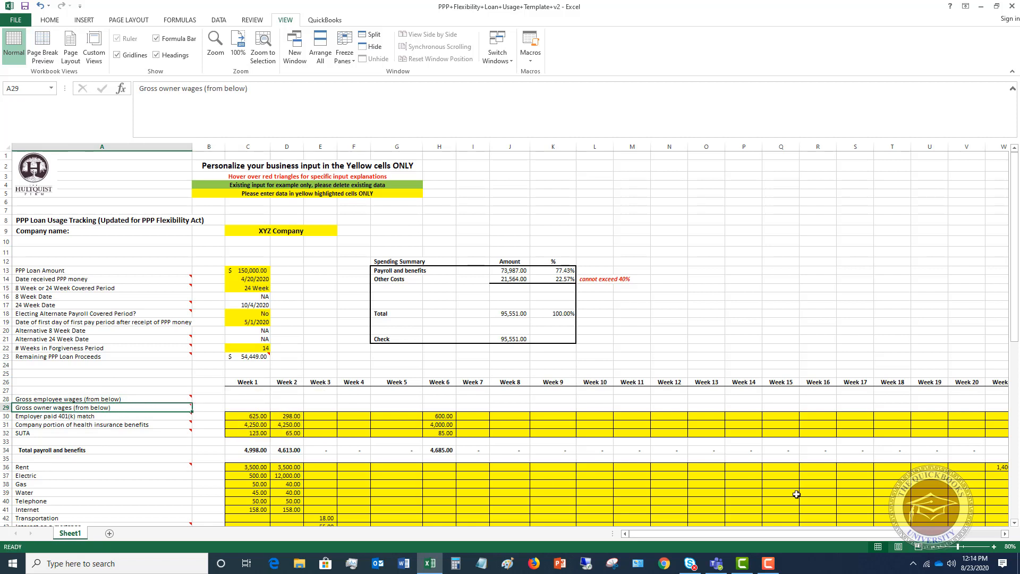
left_click(1005, 534)
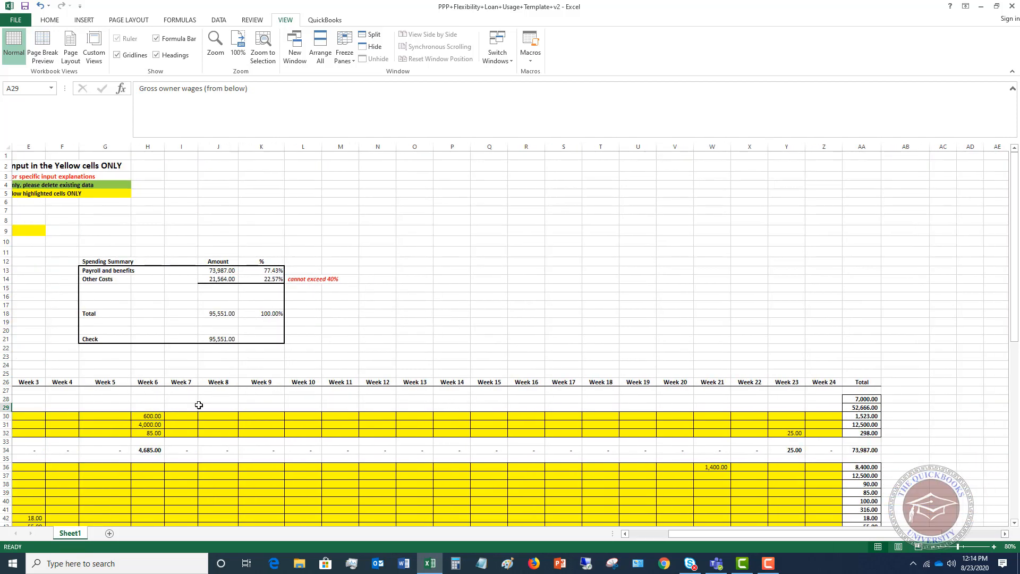
left_click(860, 398)
left_click(864, 409)
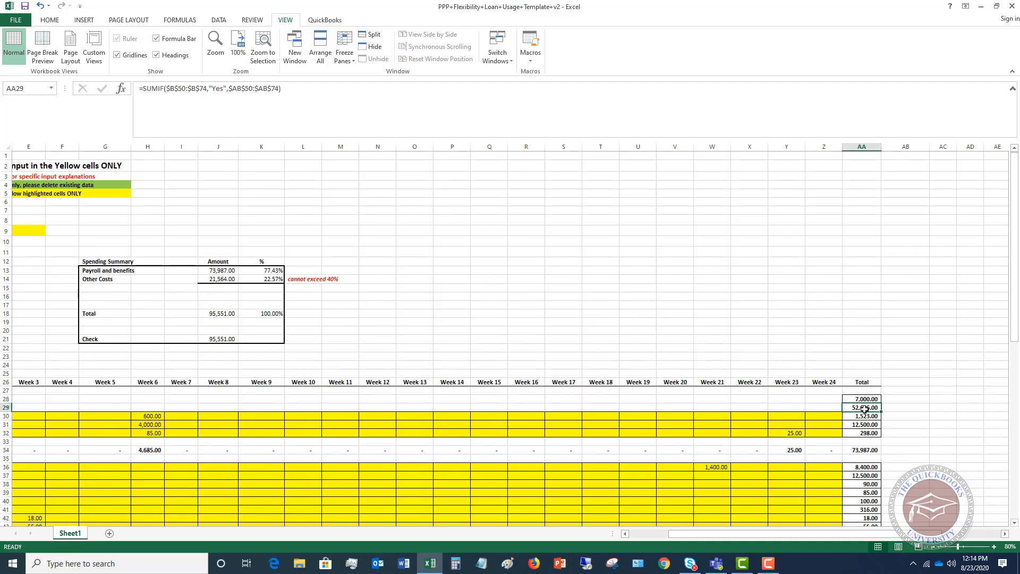
left_click(632, 532)
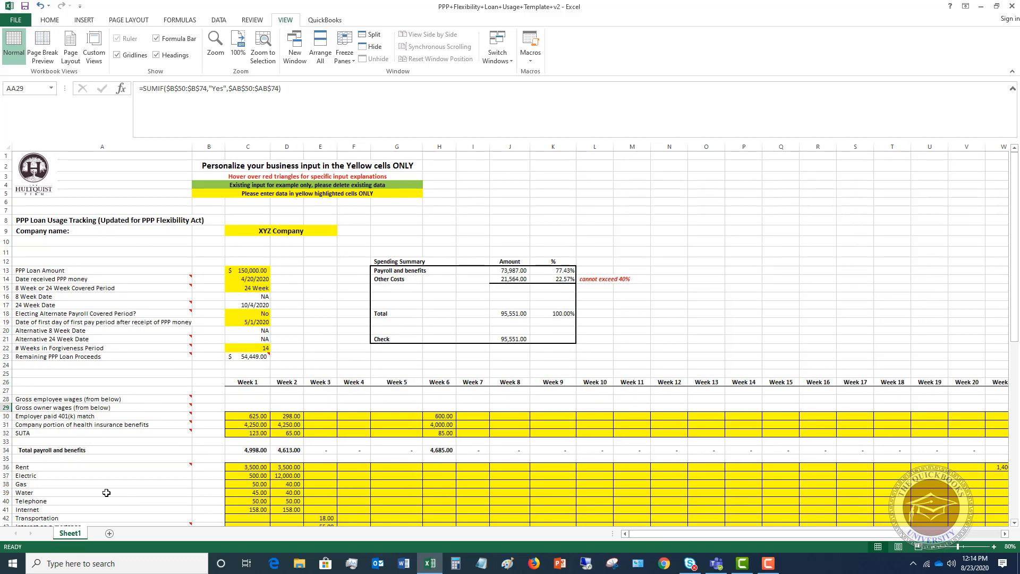
Review Employee 1's Owner? choices and Owner 2019 Pay entry in the Gross Wages Calculation table
scroll(226, 420, "down", 5)
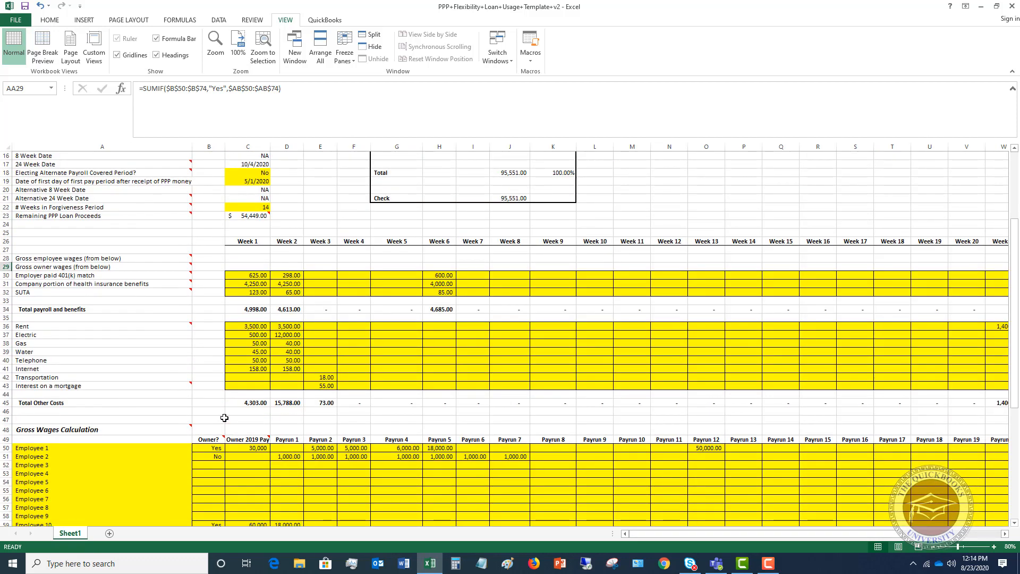
scroll(224, 418, "down", 3)
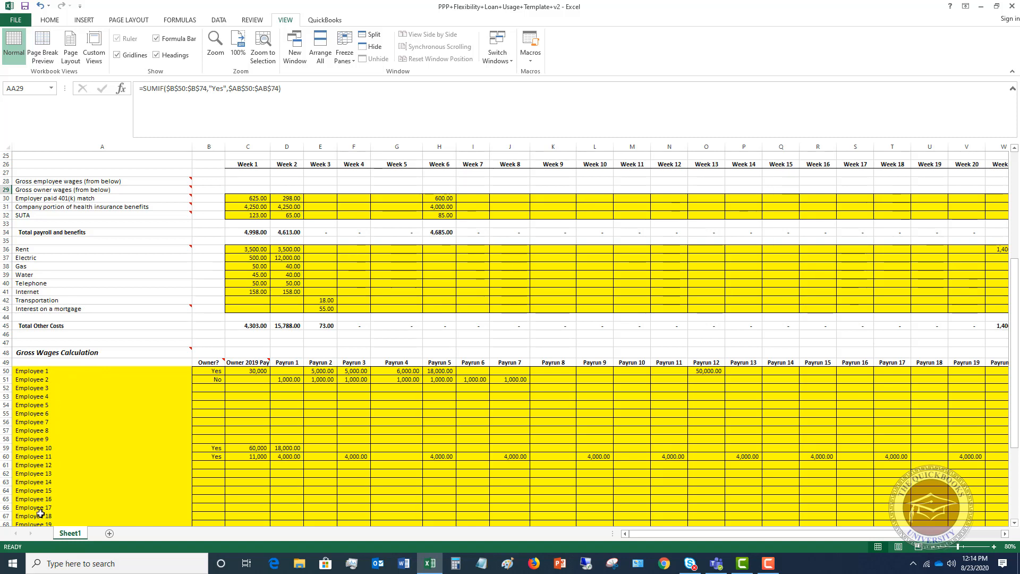
left_click(213, 369)
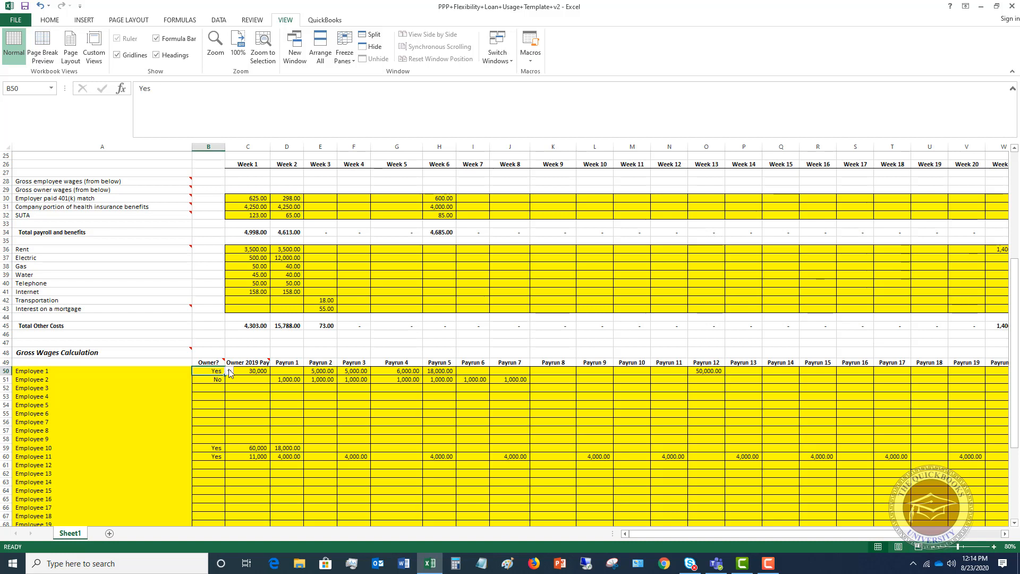
left_click(229, 372)
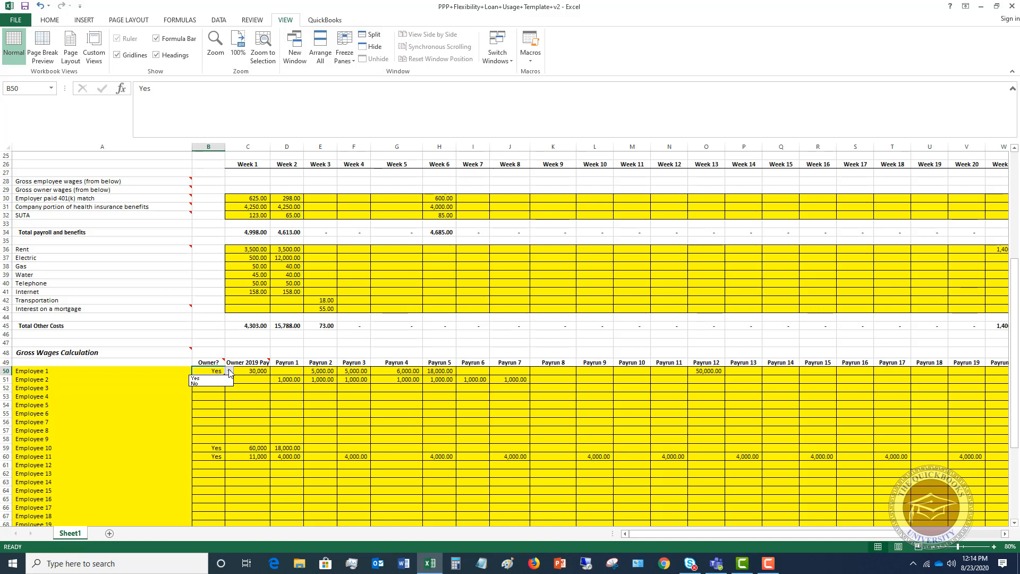
left_click(229, 372)
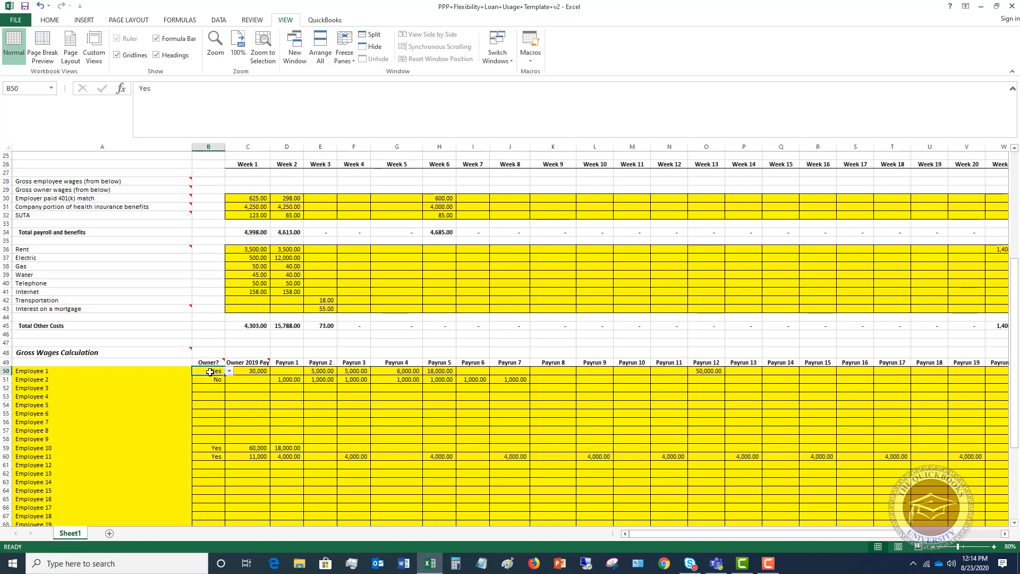
left_click(256, 370)
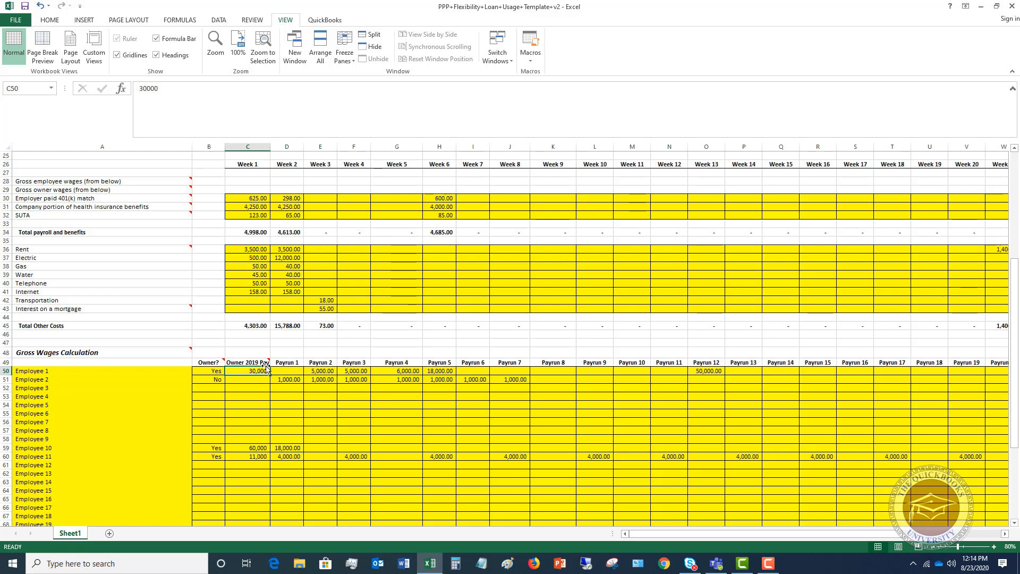
mouse_move(265, 361)
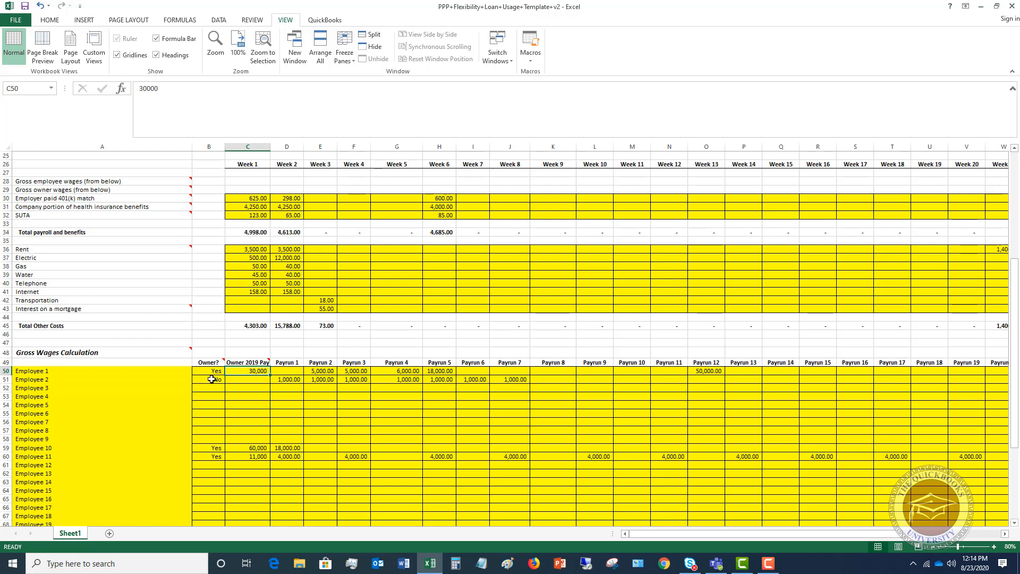
Check the weeks in the forgiveness period and inspect the formula behind Employee 1's total payroll
scroll(260, 300, "up", 6)
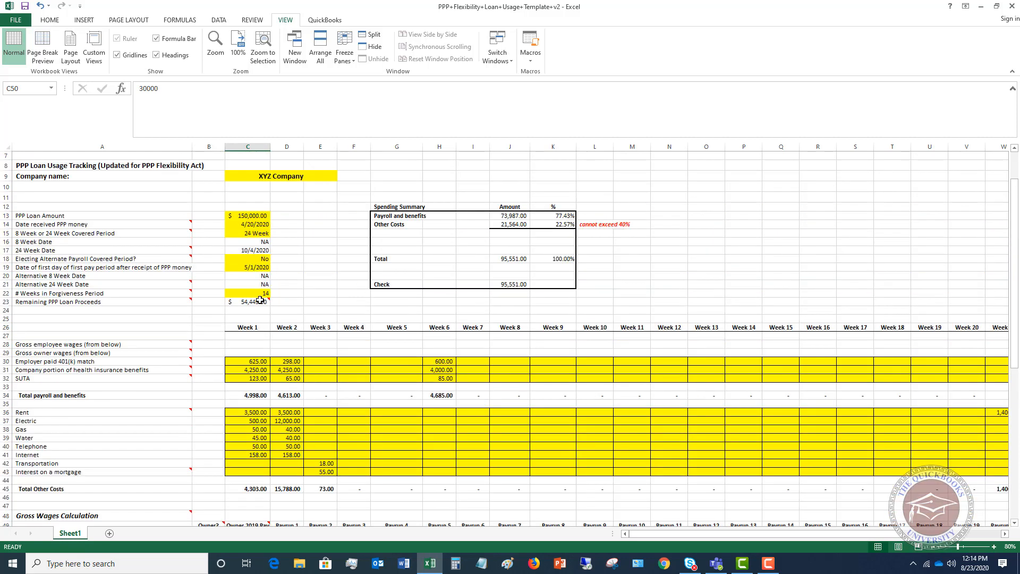
mouse_move(278, 307)
scroll(337, 319, "down", 8)
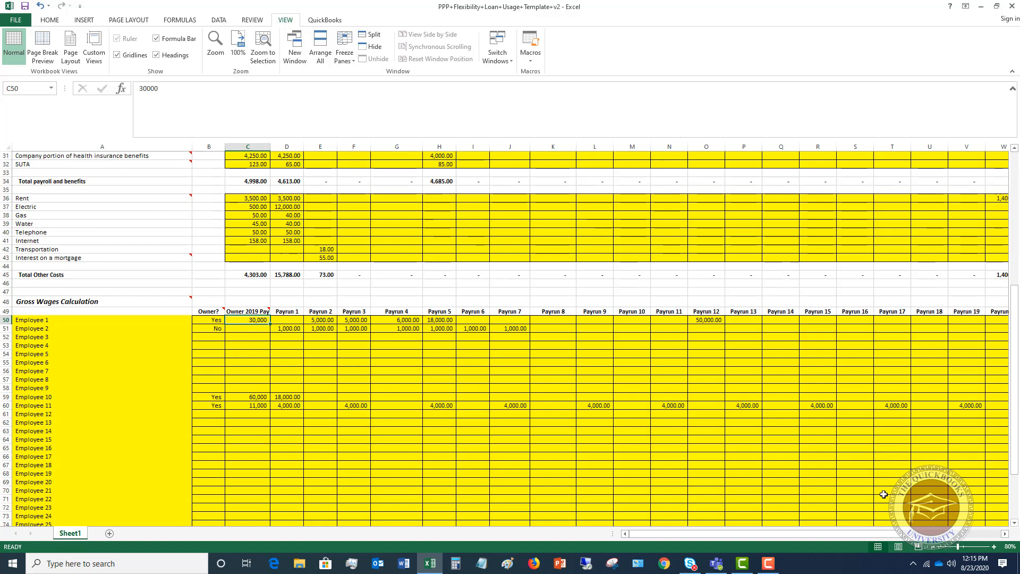
left_click(1006, 535)
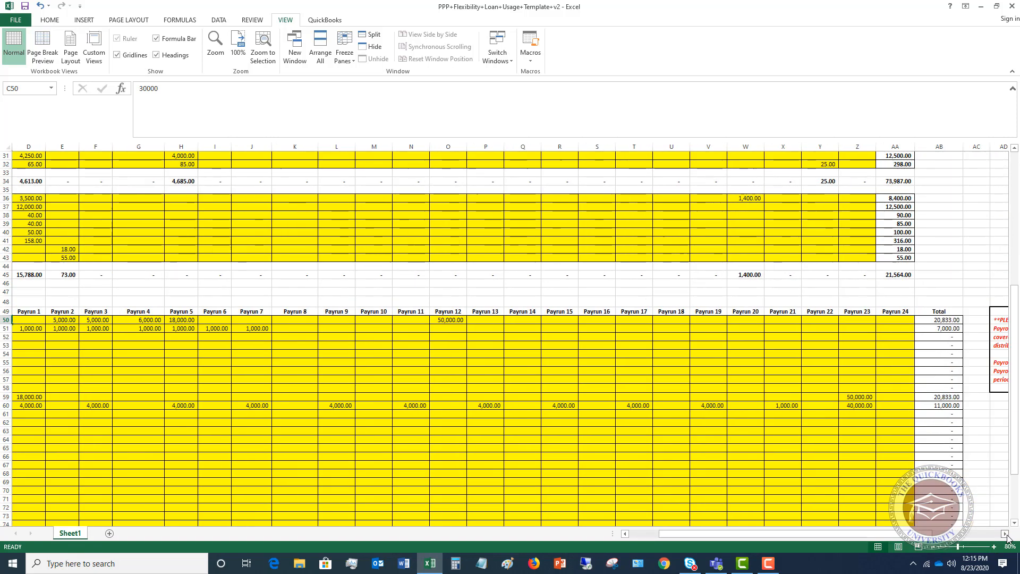
left_click(948, 322)
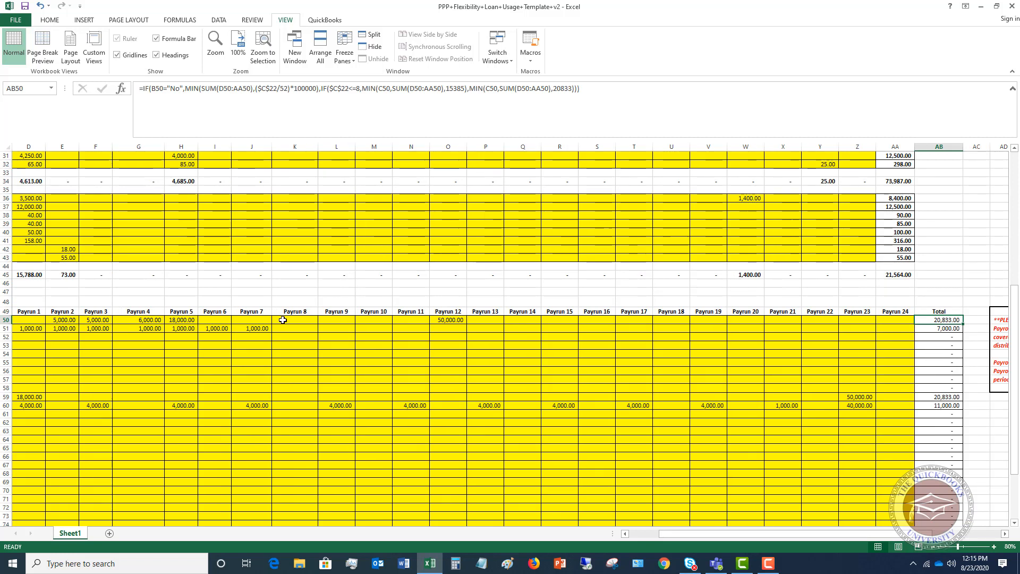
Set Employee 1's Owner 2019 Pay to 15000 and check the total for that row
left_click(636, 533)
left_click(258, 319)
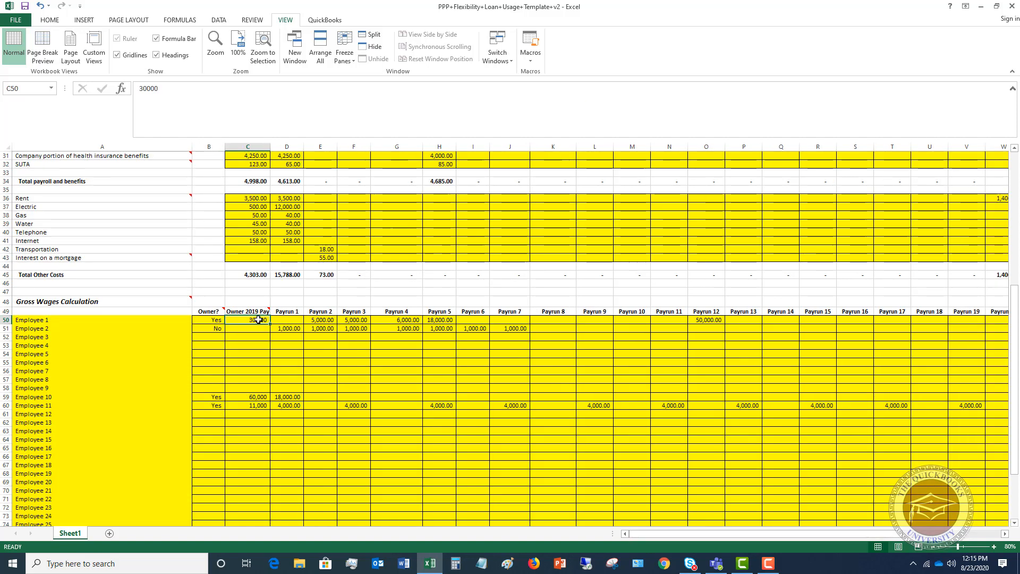
type("15000")
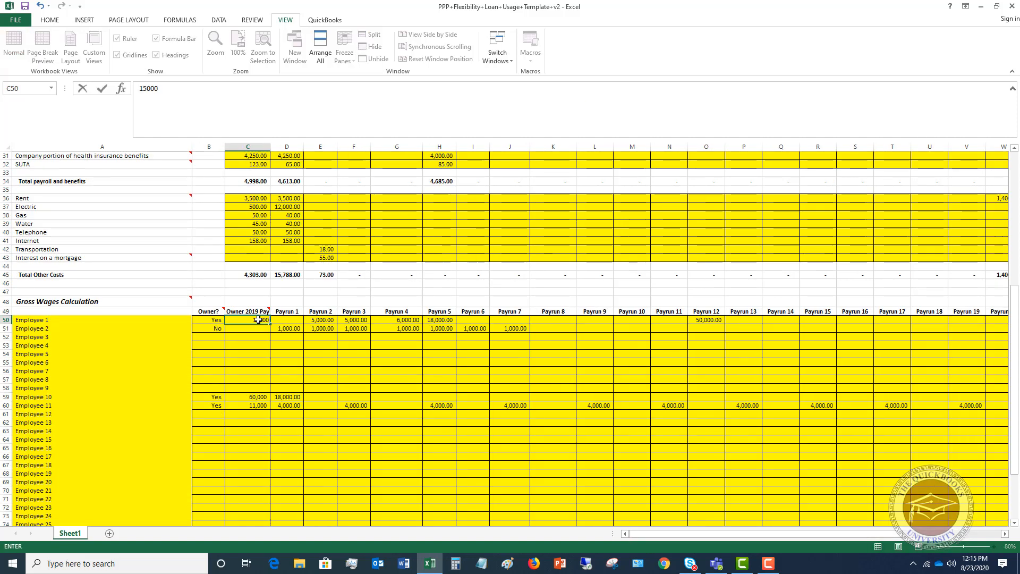
key("Return")
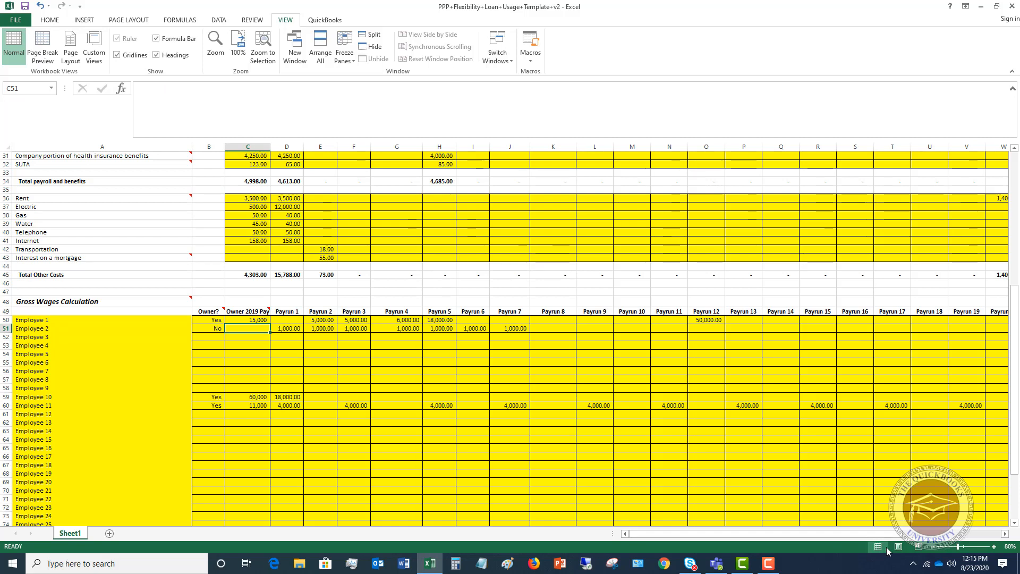
left_click(966, 535)
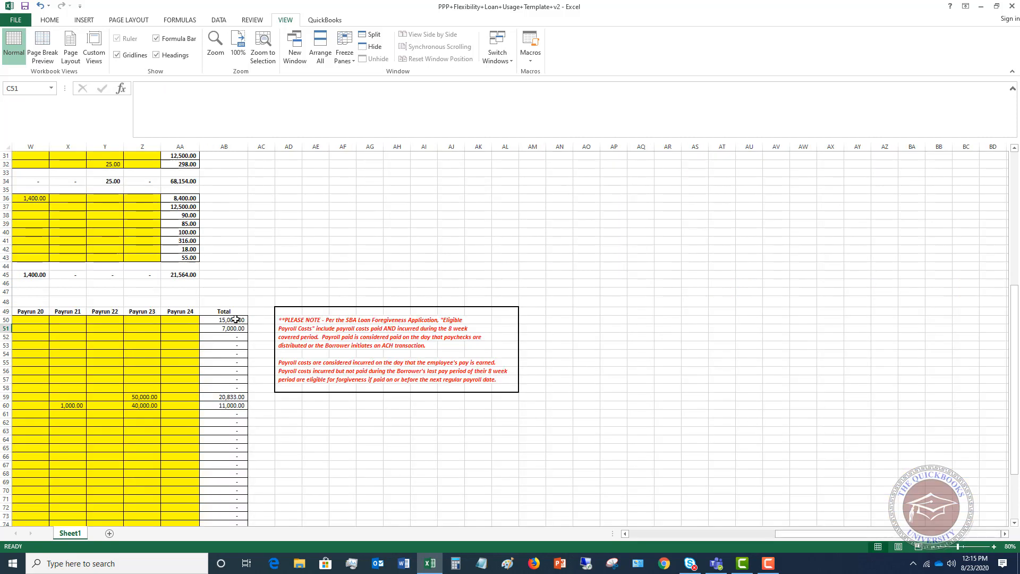
Set Employee 1's Owner 2019 Pay to 25000 in the Gross Wages Calculation table
left_click(728, 534)
left_click(259, 320)
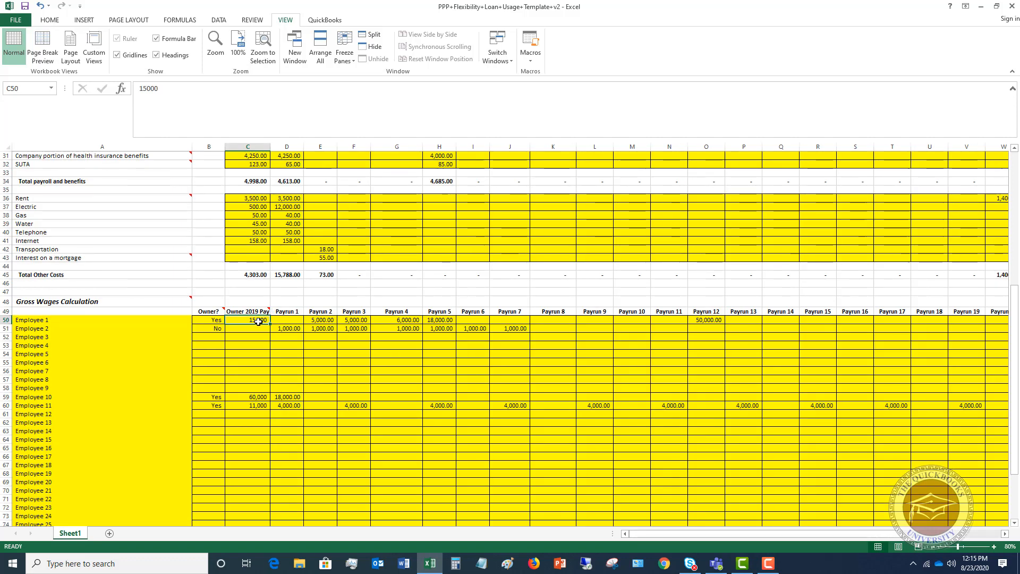
type("25000")
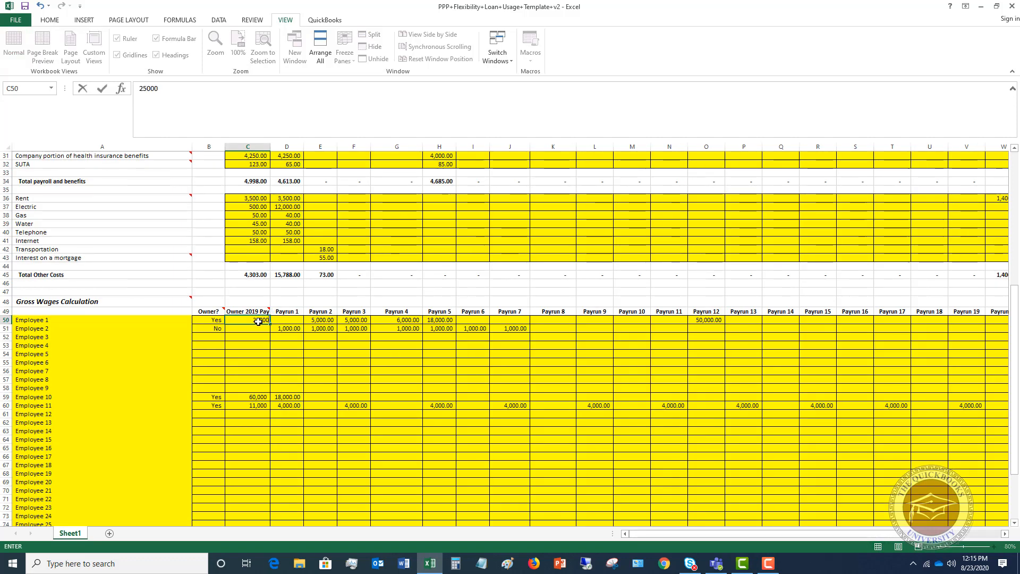
key("Up")
Set the covered period to 8 Week and the number of weeks in the forgiveness period to 8
scroll(259, 319, "up", 8)
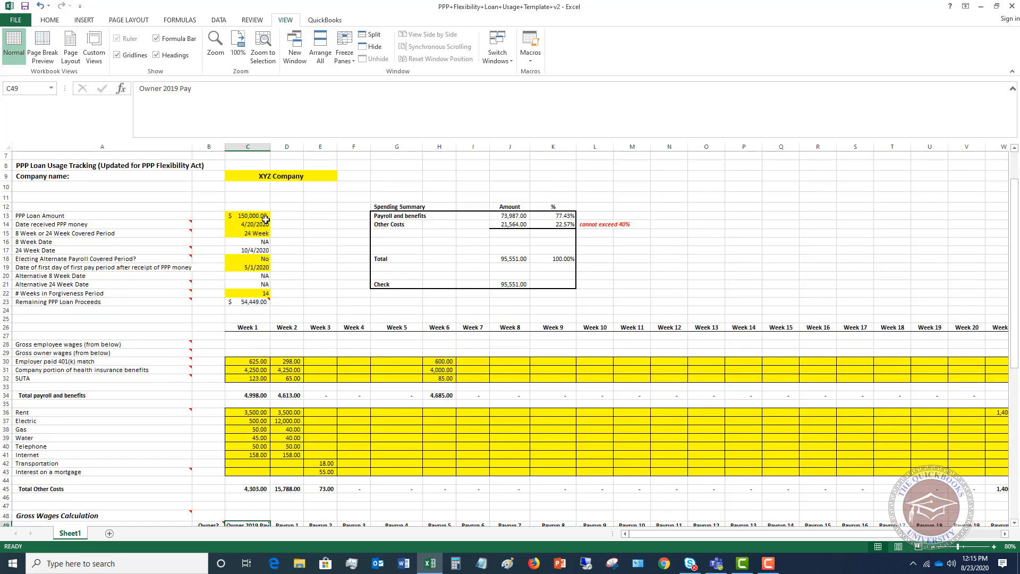
left_click(263, 233)
left_click(275, 233)
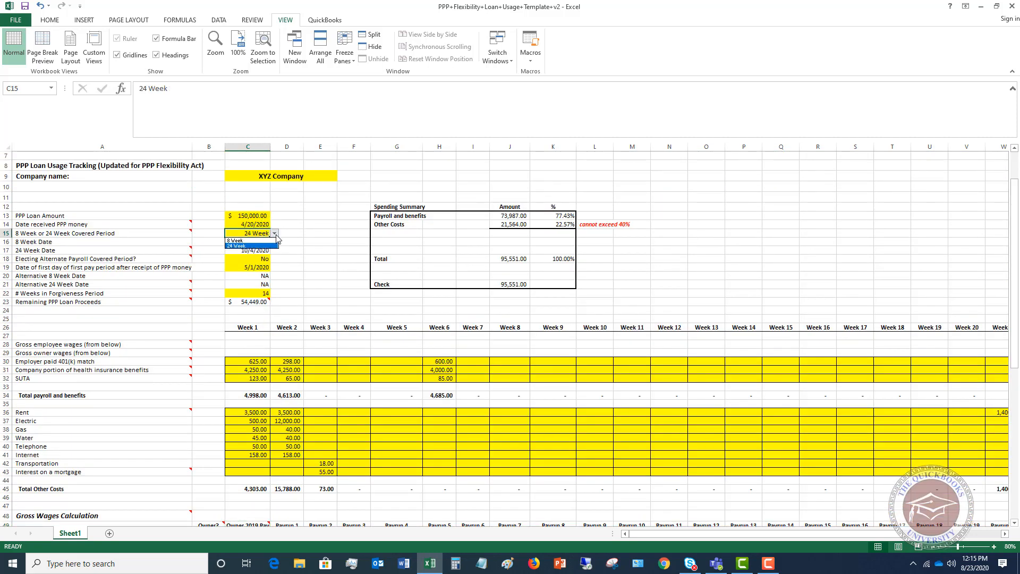
left_click(256, 241)
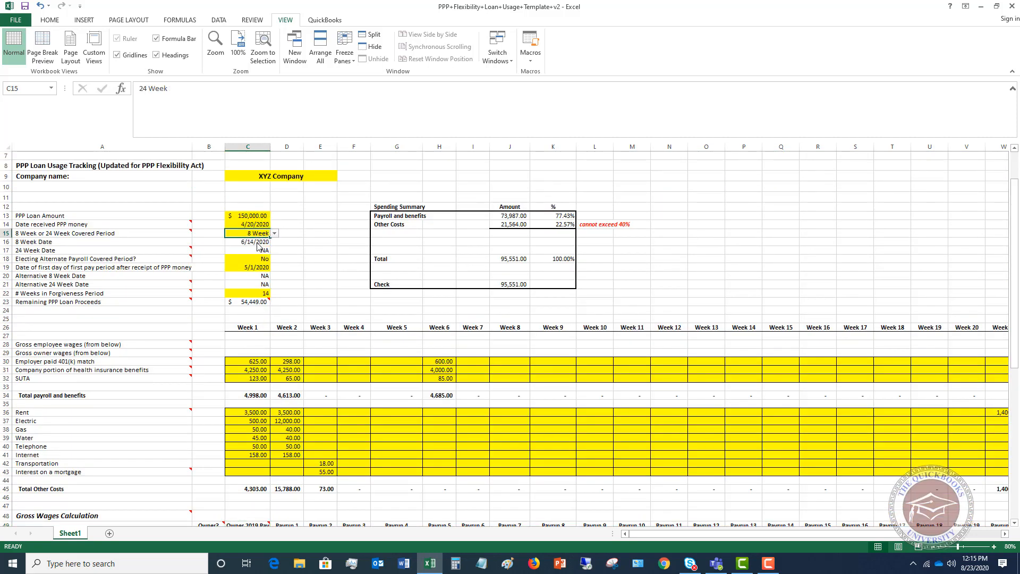
left_click(261, 289)
left_click(274, 292)
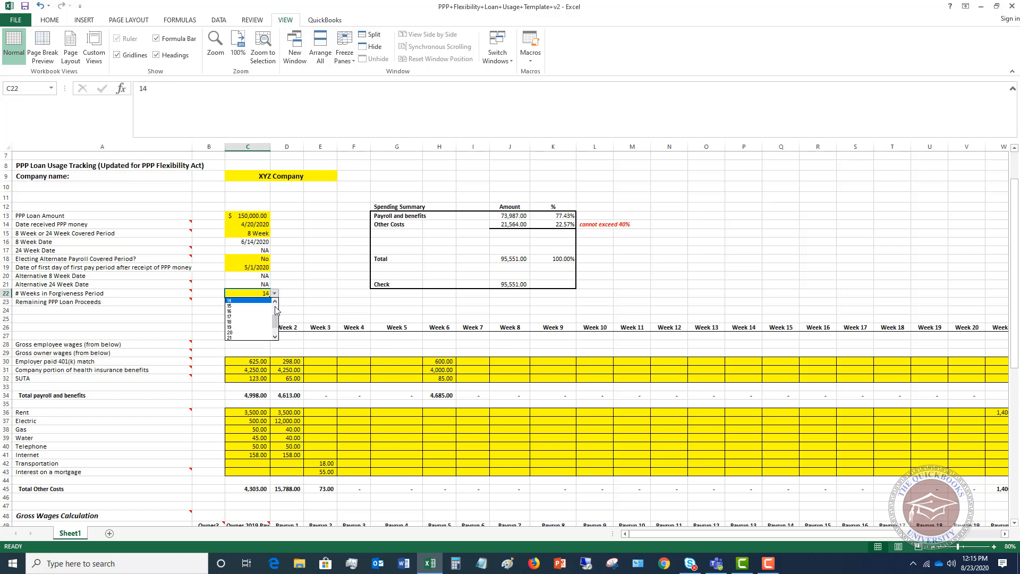
left_click(237, 301)
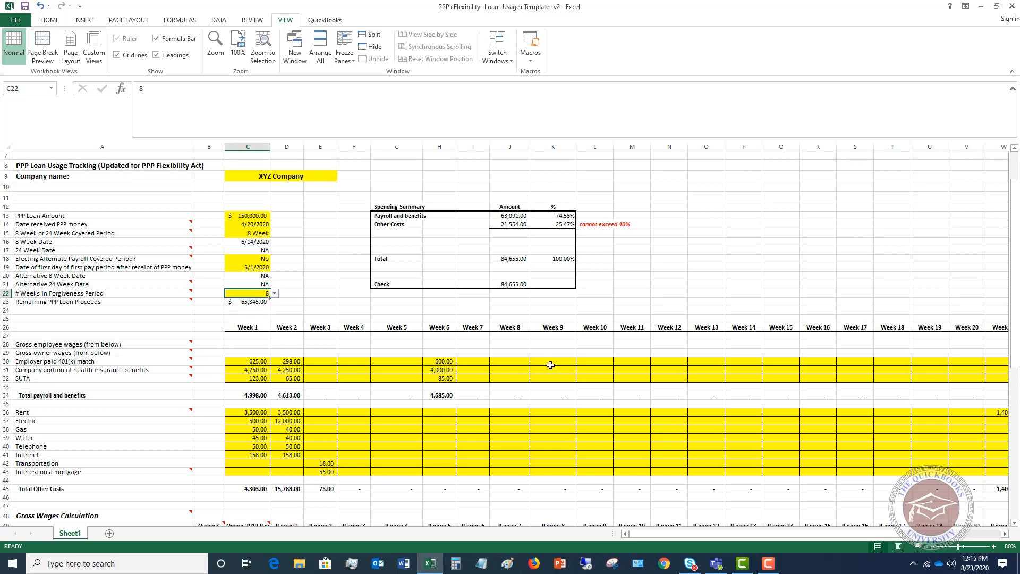
Check Employee 1's total at the end of the payrun row and inspect its formula
scroll(561, 366, "down", 4)
left_click(441, 423)
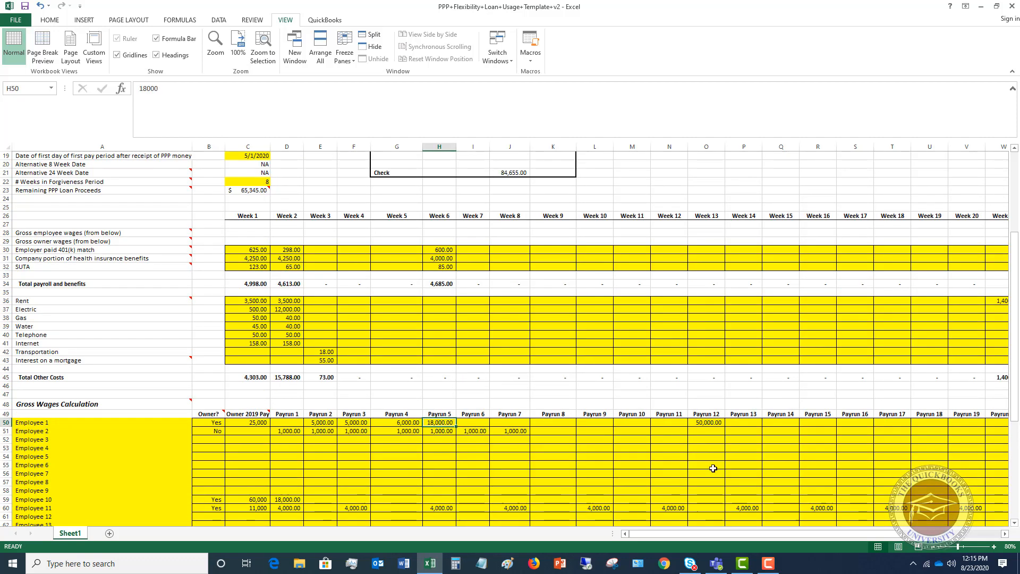
key("Right")
key("Right")
key("Right")
key("Right")
key("Right")
key("Right")
key("Right")
key("Right")
key("Right")
key("Right")
key("Right")
key("Right")
key("Right")
key("Right")
key("Right")
key("Right")
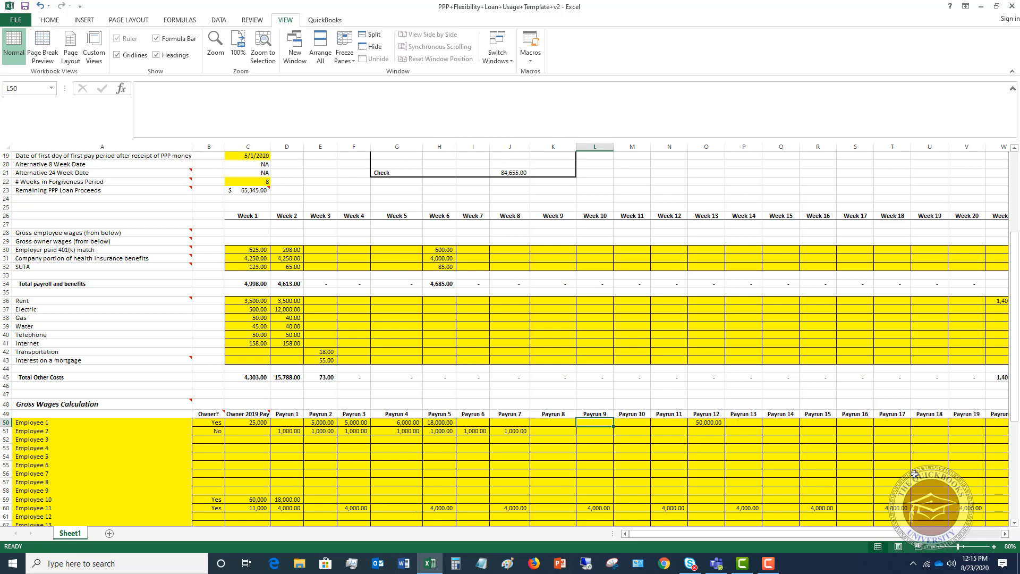
key("Right")
key("Right")
key("Right")
key("Right")
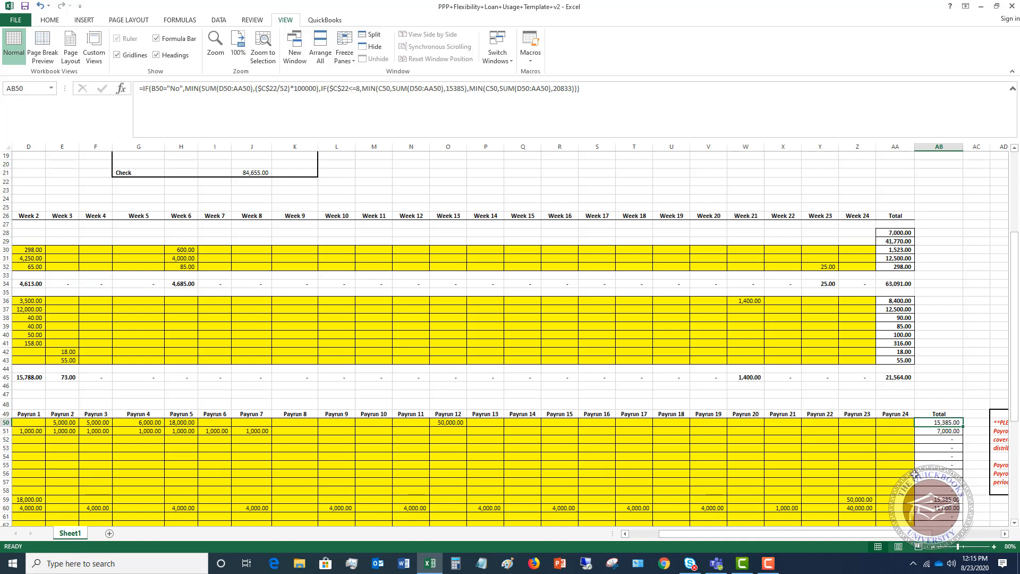
Clear Employee 1's Payrun 12 amount in the Gross Wages Calculation table
key("Left")
key("Left")
key("Left")
key("Left")
key("Left")
key("Left")
key("Left")
key("Left")
key("Left")
key("Left")
key("Left")
key("Left")
key("Left")
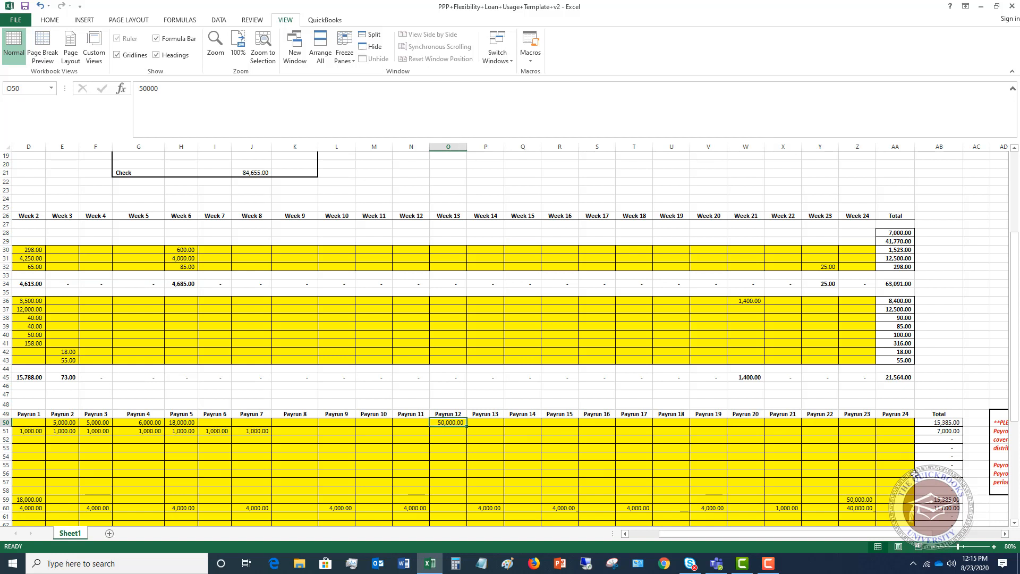
key("Delete")
Clear Employee 1's Payrun 5 and Payrun 4 amounts, keeping Payrun 2 and Payrun 3
key("Left")
key("Left")
key("Left")
key("Left")
key("Left")
key("Left")
key("Left")
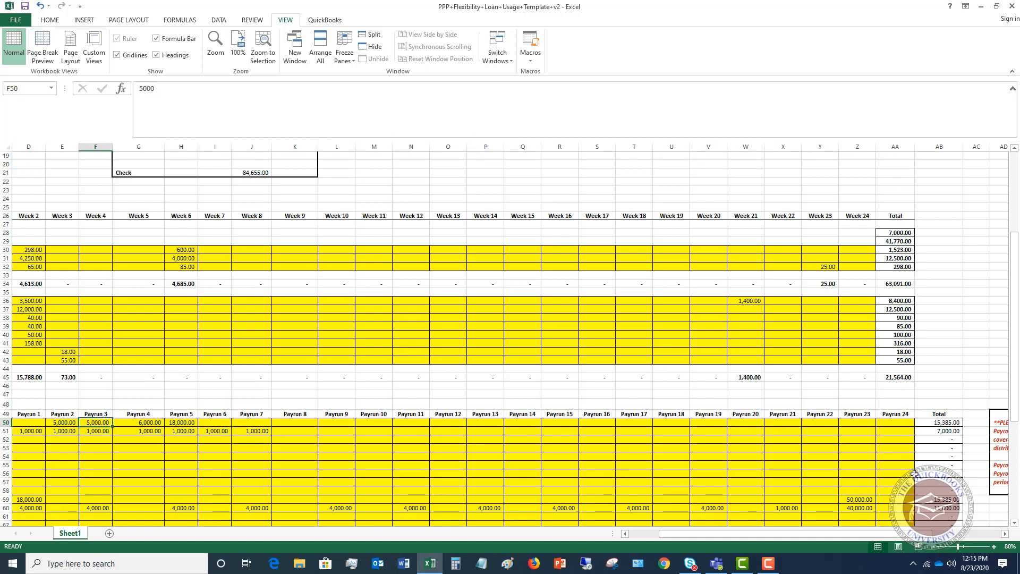
key("Delete")
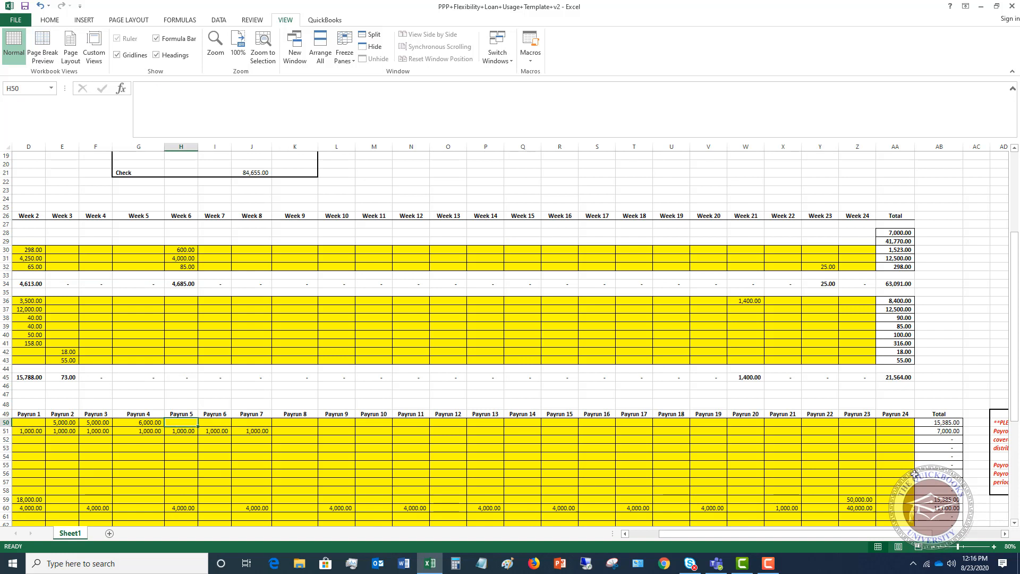
key("Left")
key("Delete")
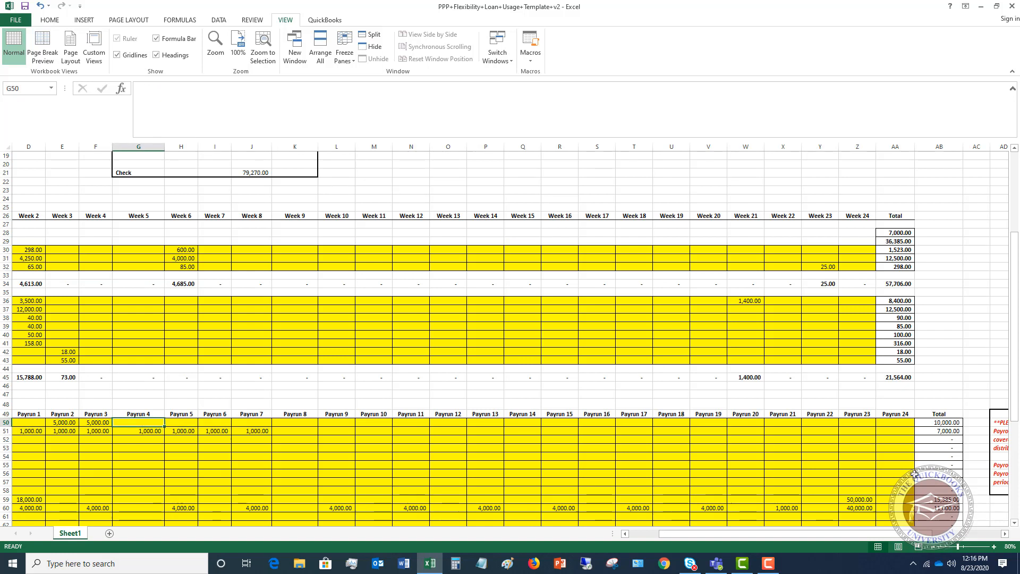
Check Employee 1's row total against the remaining payrun amounts
key("Right")
key("Right")
key("Right")
key("Right")
key("Right")
key("Right")
key("Right")
key("Right")
key("Right")
key("Right")
key("Right")
key("Right")
key("Right")
key("Right")
key("Right")
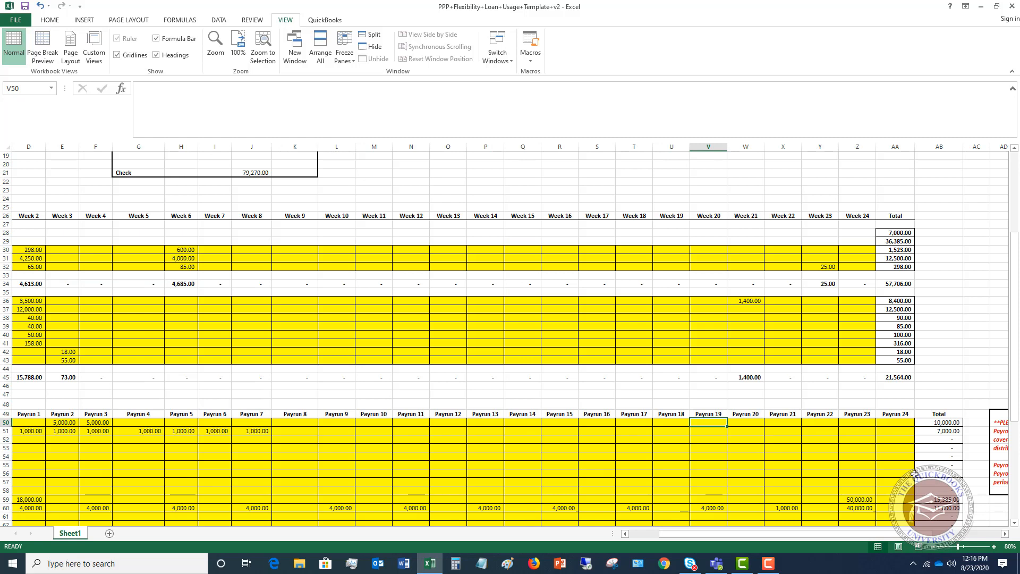
Go to Employee 2's row and check its Owner? setting
key("Left")
key("Left")
key("Left")
key("Left")
key("Left")
key("Left")
key("Left")
key("Left")
key("Left")
key("Left")
key("Left")
key("Left")
key("Left")
key("Left")
key("Left")
key("Left")
key("Left")
key("Left")
key("Left")
key("Left")
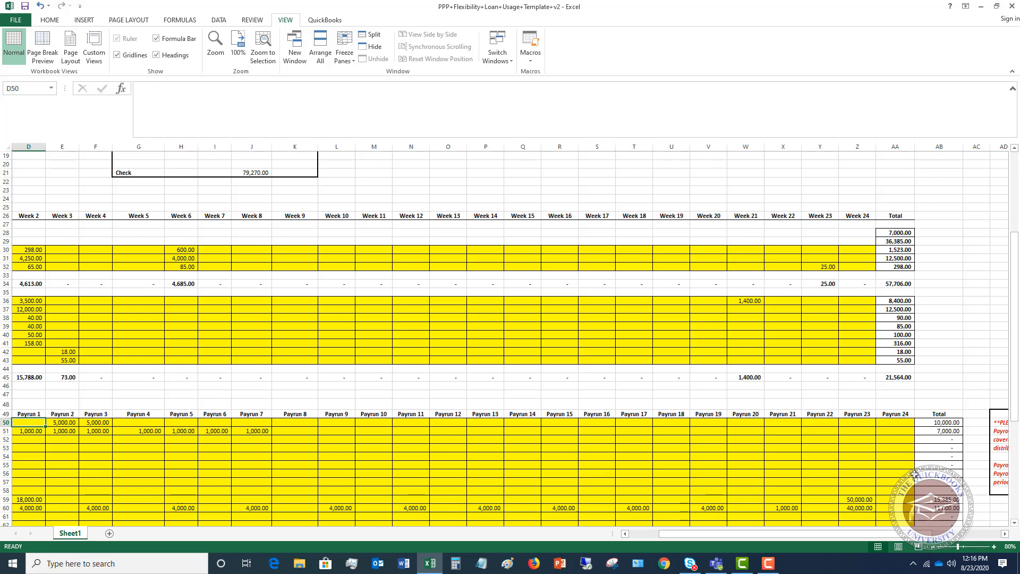
key("Left")
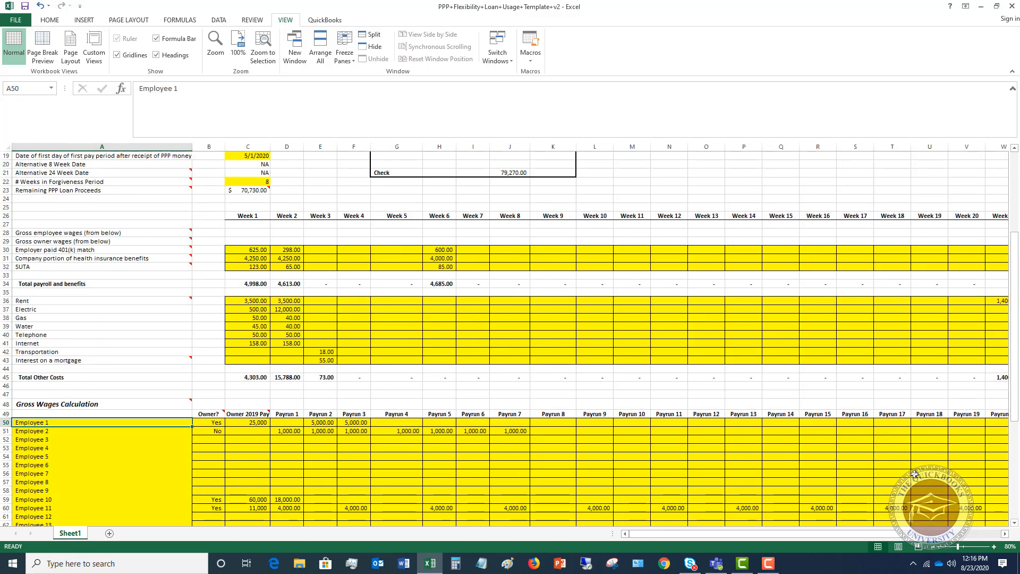
key("Down")
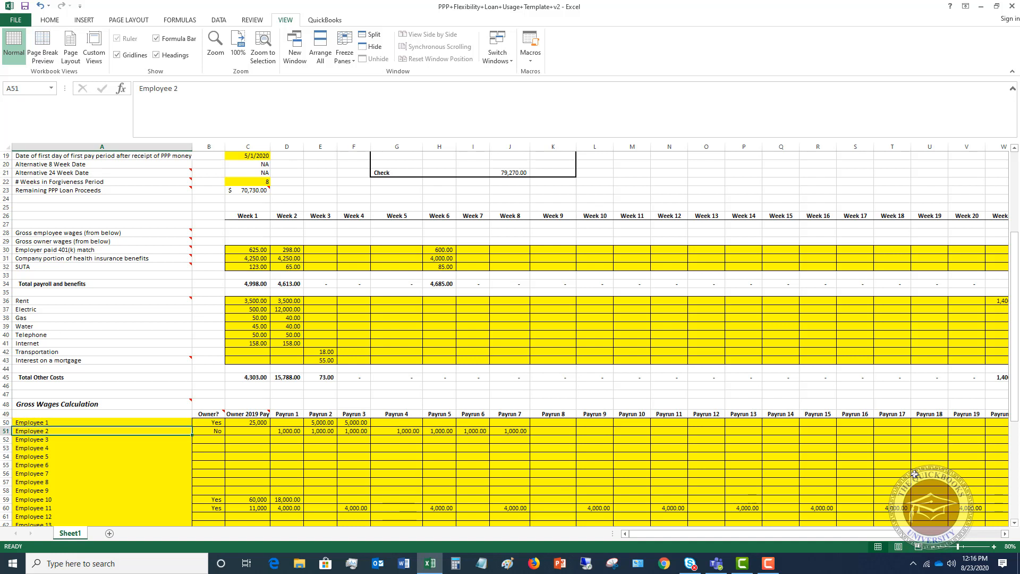
key("Right")
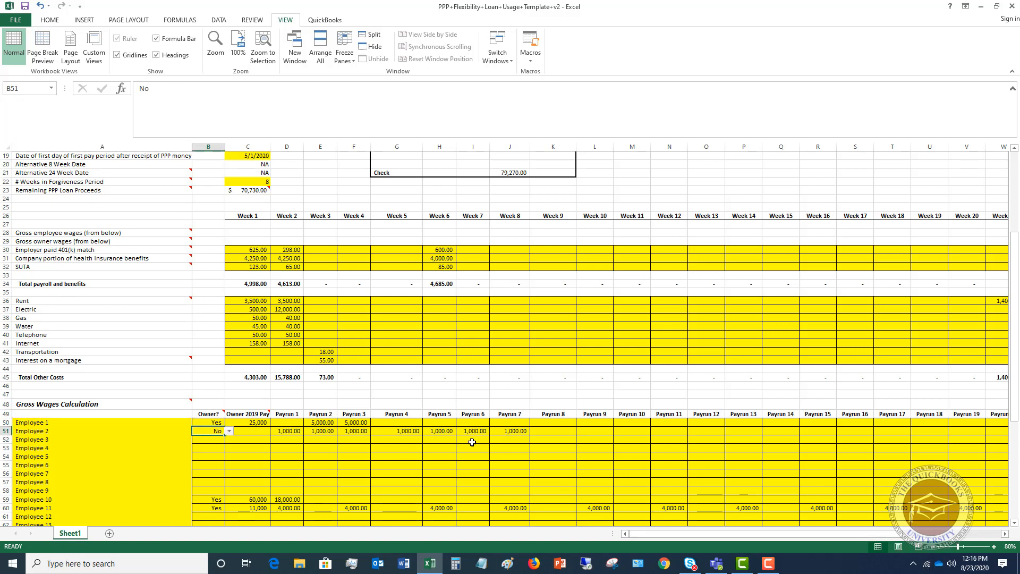
Set the covered period to 24 Week and the number of weeks in the forgiveness period to 24
scroll(382, 335, "up", 2)
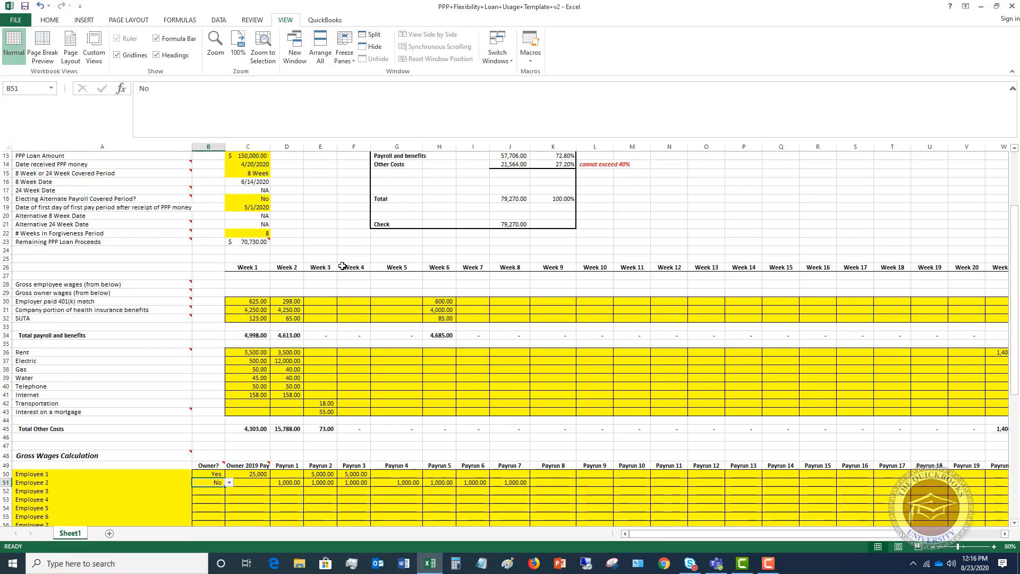
left_click(265, 173)
left_click(275, 173)
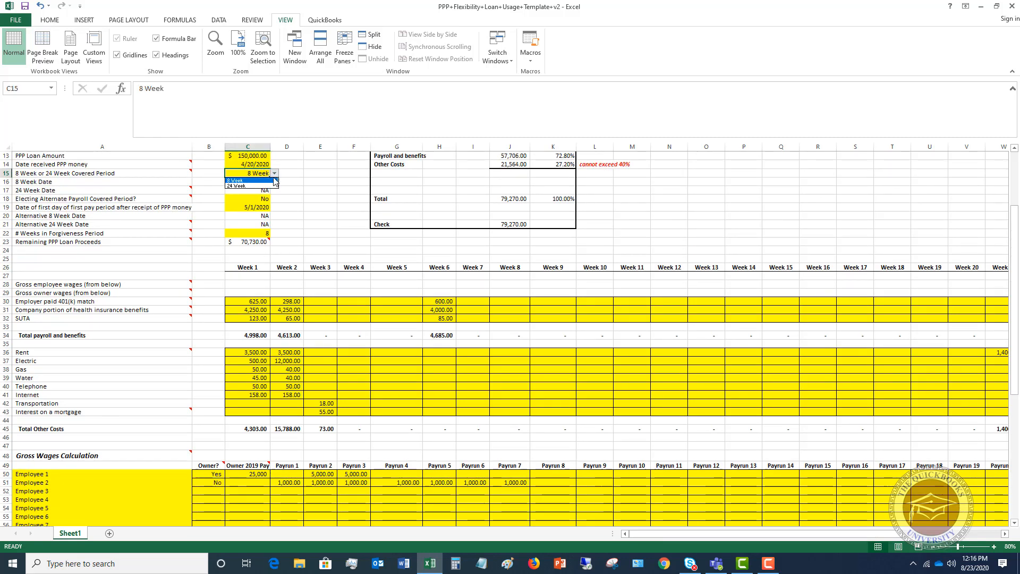
left_click(274, 181)
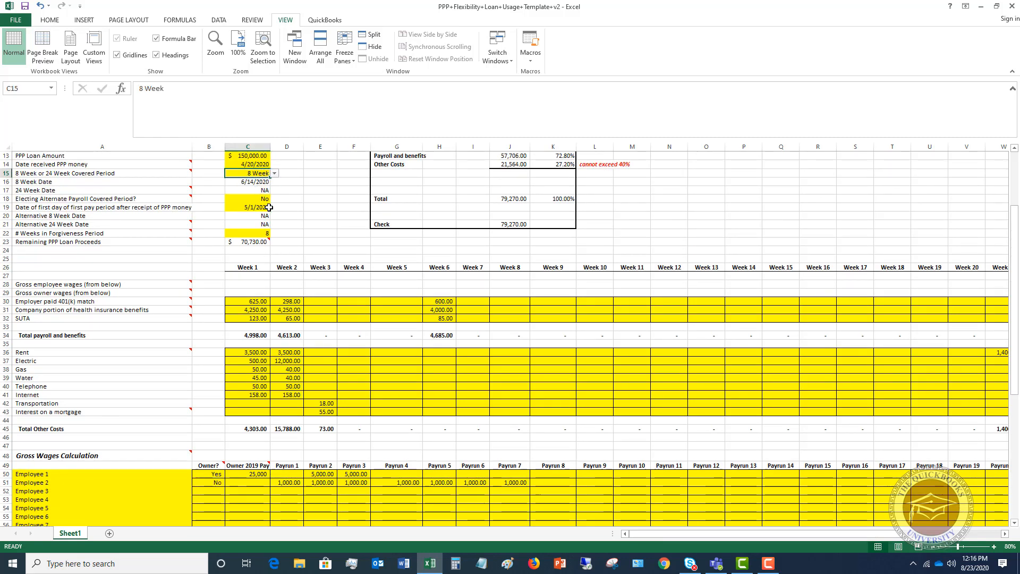
left_click(274, 173)
left_click(261, 188)
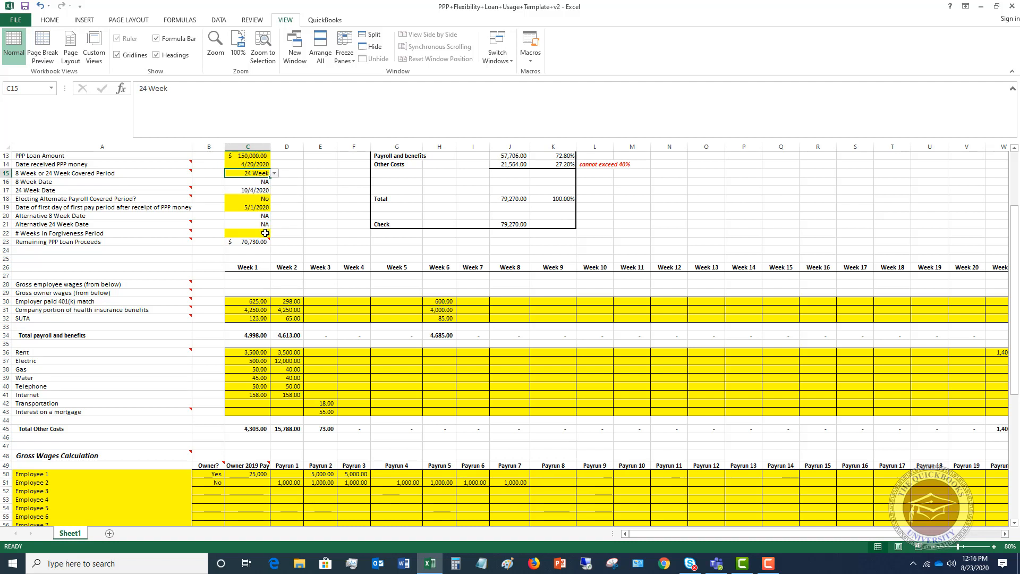
left_click(266, 233)
left_click(274, 233)
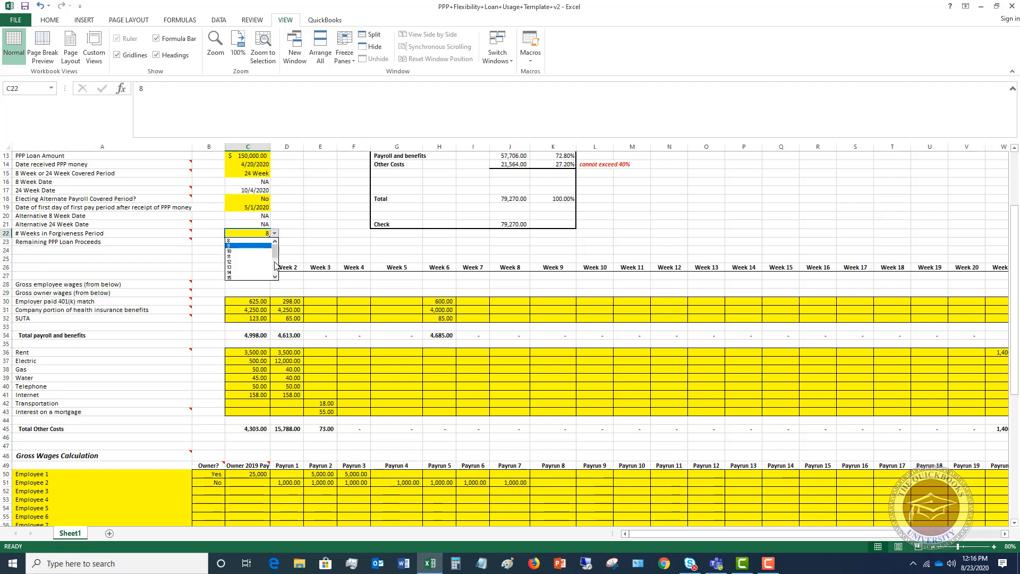
scroll(275, 273, "down", 3)
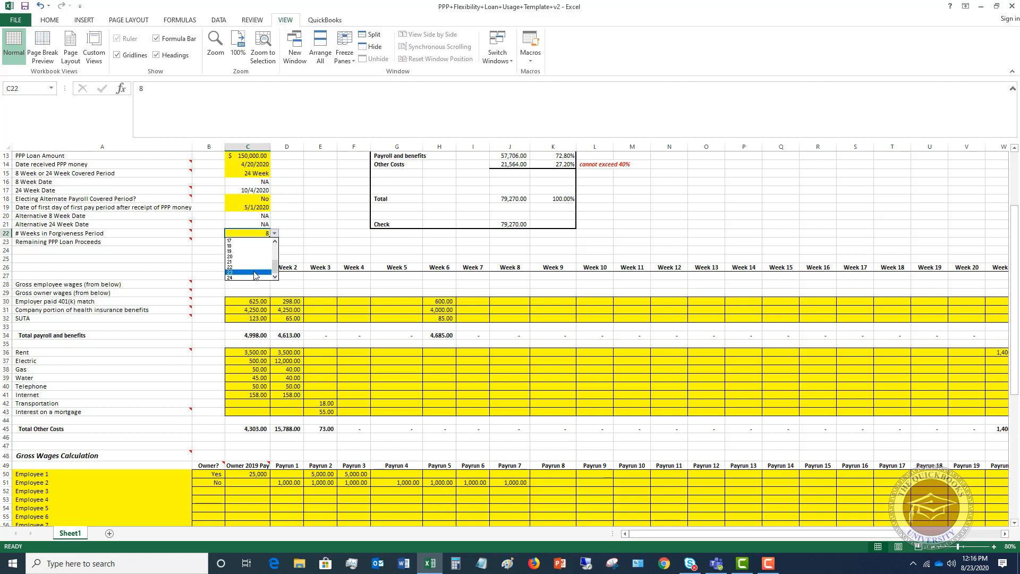
left_click(251, 278)
Set Employee 2's Payrun 23 wages to 80000 and inspect the formula behind that row's total
left_click(292, 482)
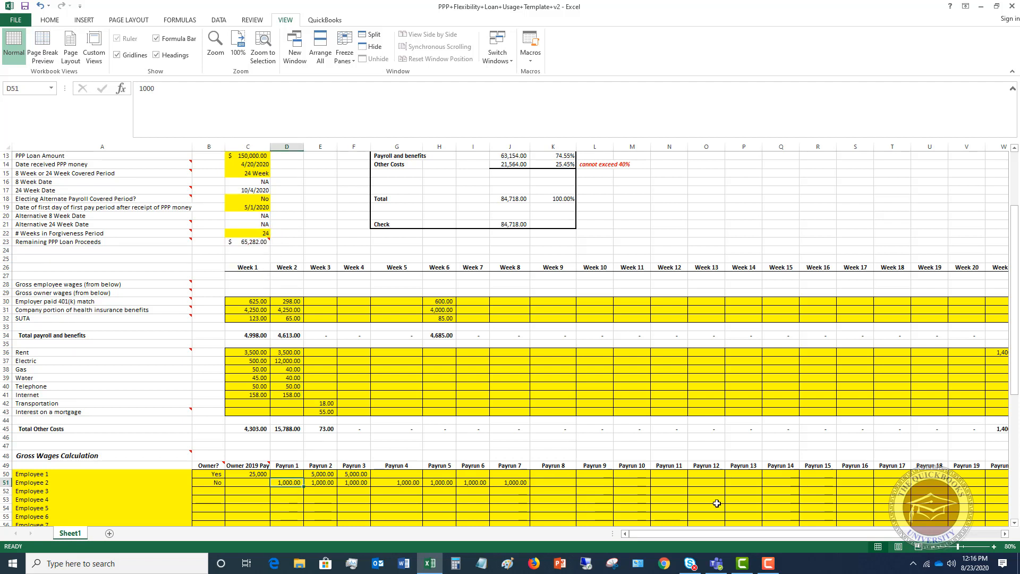
key("Right")
key("Right")
key("Right")
key("Right")
key("Right")
key("Right")
key("Right")
key("Right")
key("Right")
key("Right")
key("Right")
key("Right")
key("Right")
key("Right")
key("Right")
key("Right")
key("Right")
key("Right")
key("Right")
key("Right")
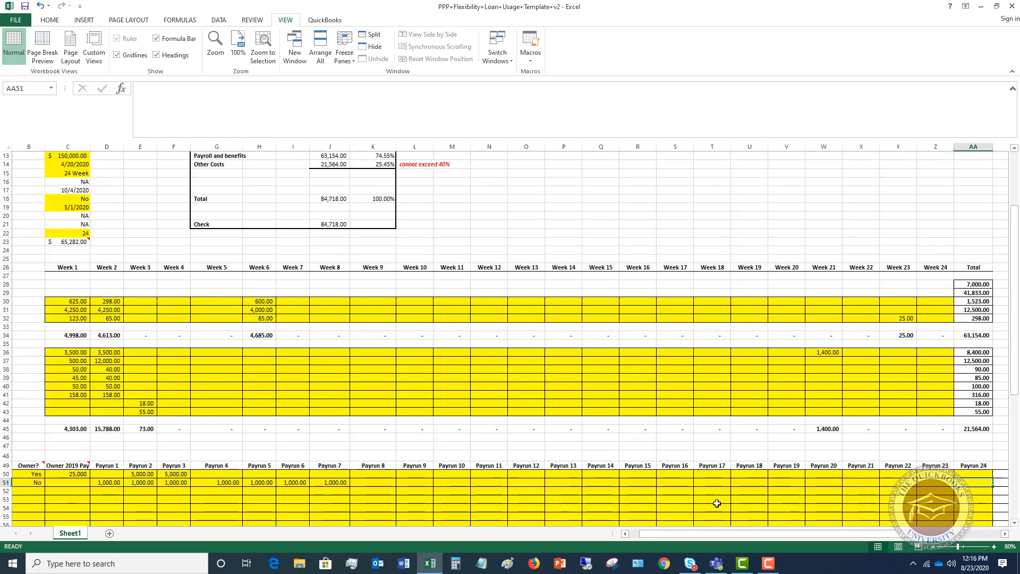
key("Left")
key("Left")
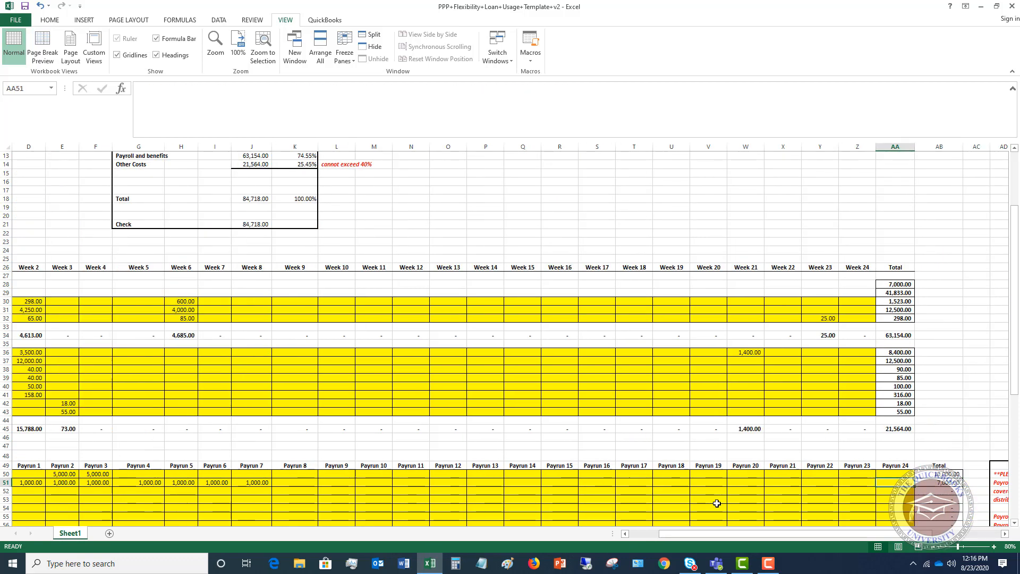
key("Left")
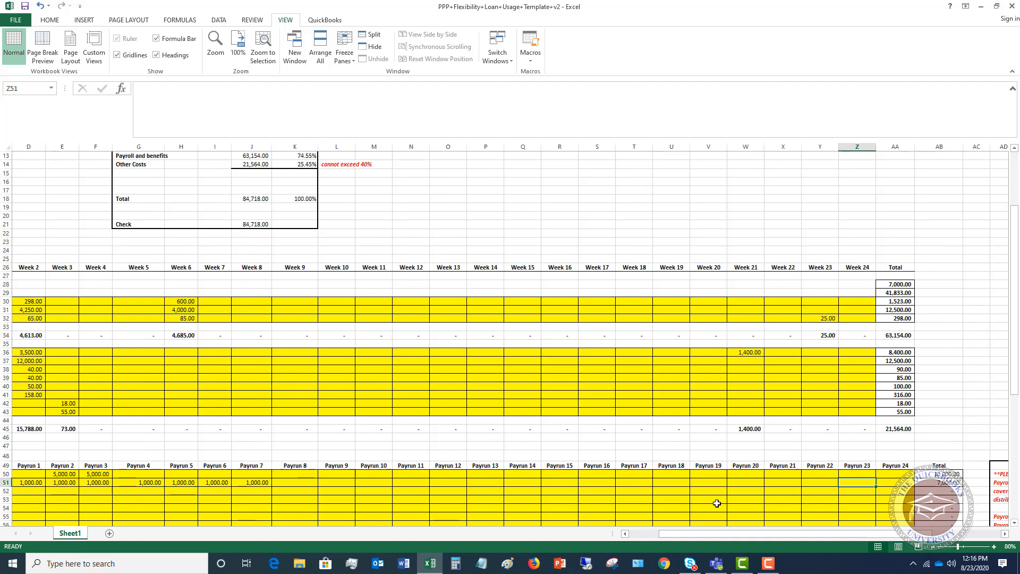
type("80,00")
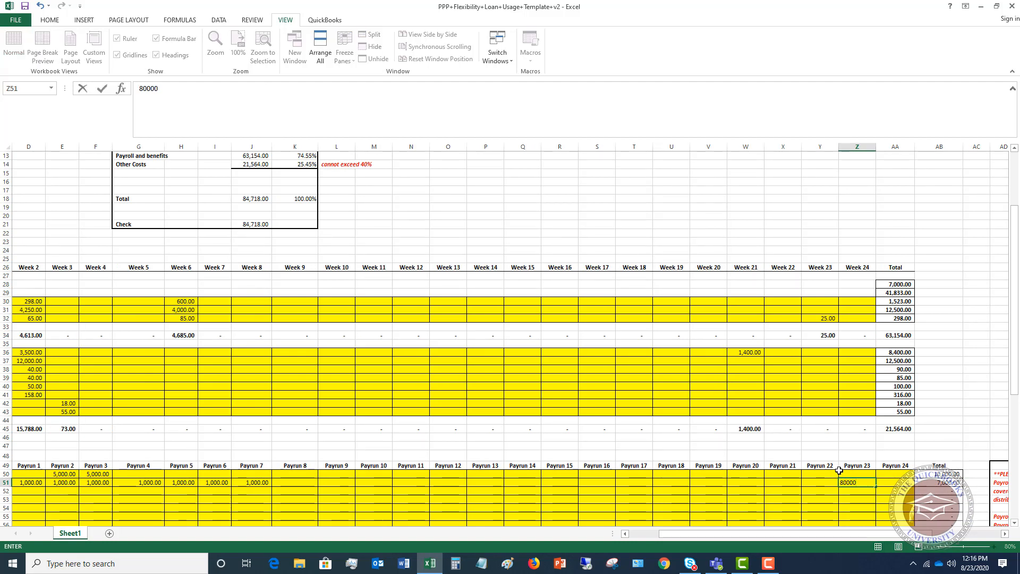
type("0")
key("Tab")
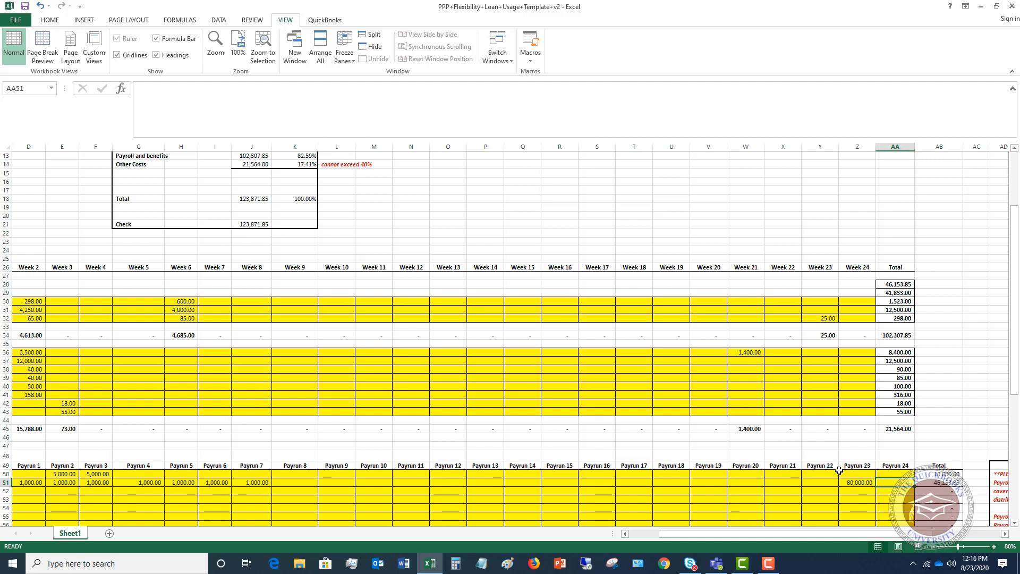
key("Tab")
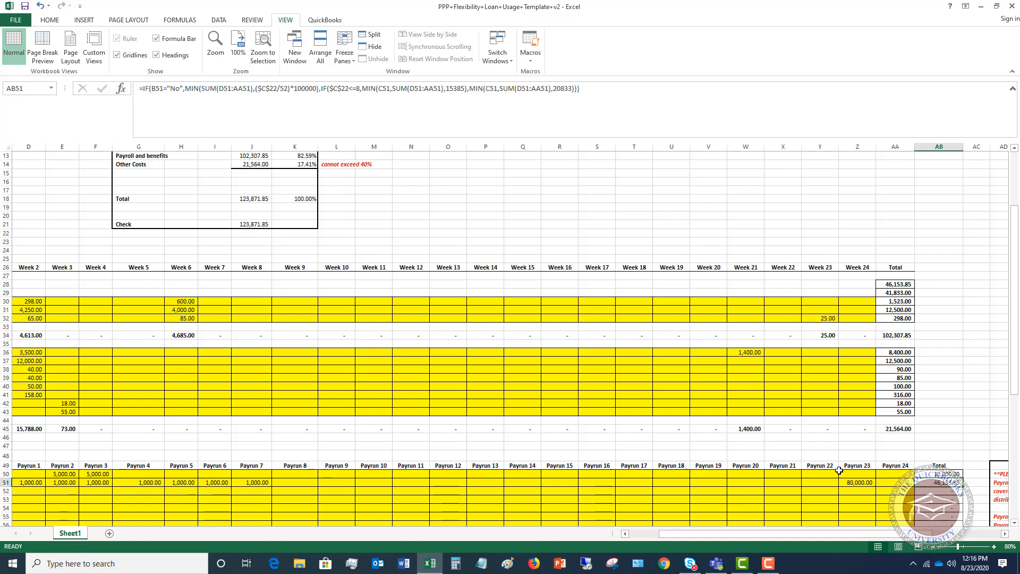
Set Employee 2's Payrun 23 wages to 20000
key("Left")
key("Left")
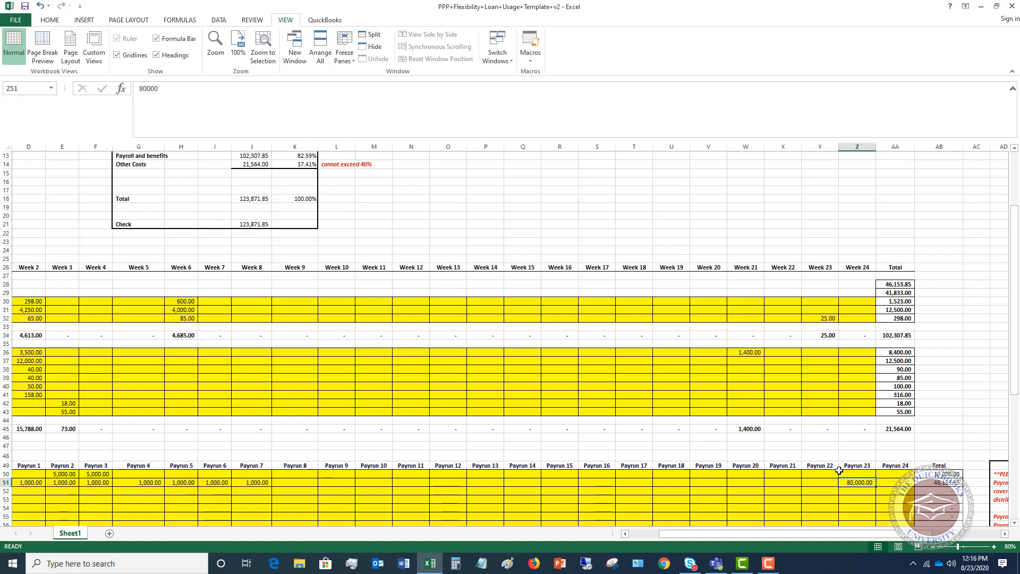
type("20,000")
key("Return")
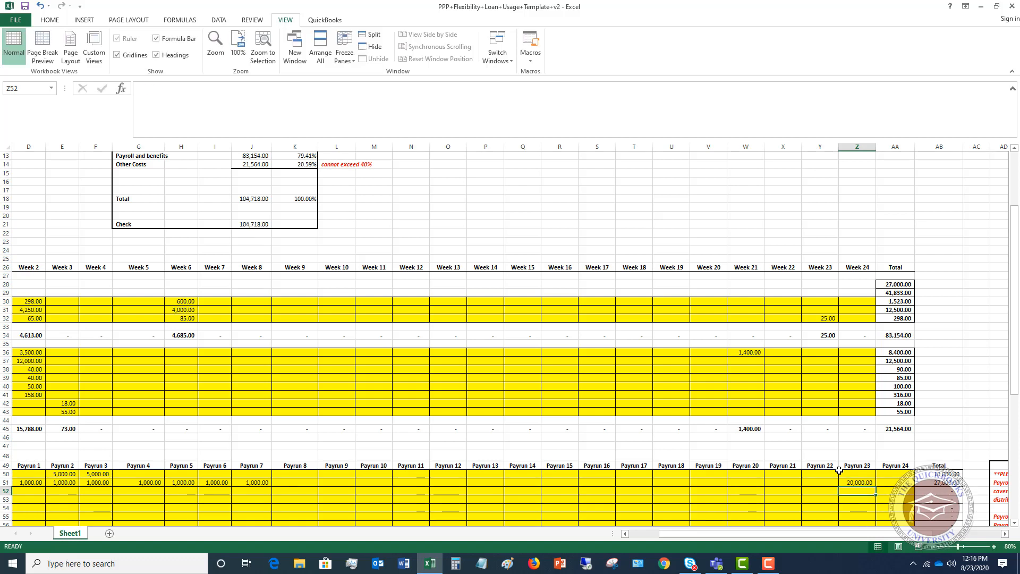
Return to the employee name column in the Gross Wages Calculation and review the owner settings and payrun entries down the employee list
key("Up")
key("Left")
key("Left")
key("Left")
key("Left")
key("Left")
key("Left")
key("Left")
key("Left")
key("Left")
key("Left")
key("Left")
key("Left")
key("Left")
key("Left")
key("Left")
key("Left")
key("Left")
key("Left")
key("Left")
key("Left")
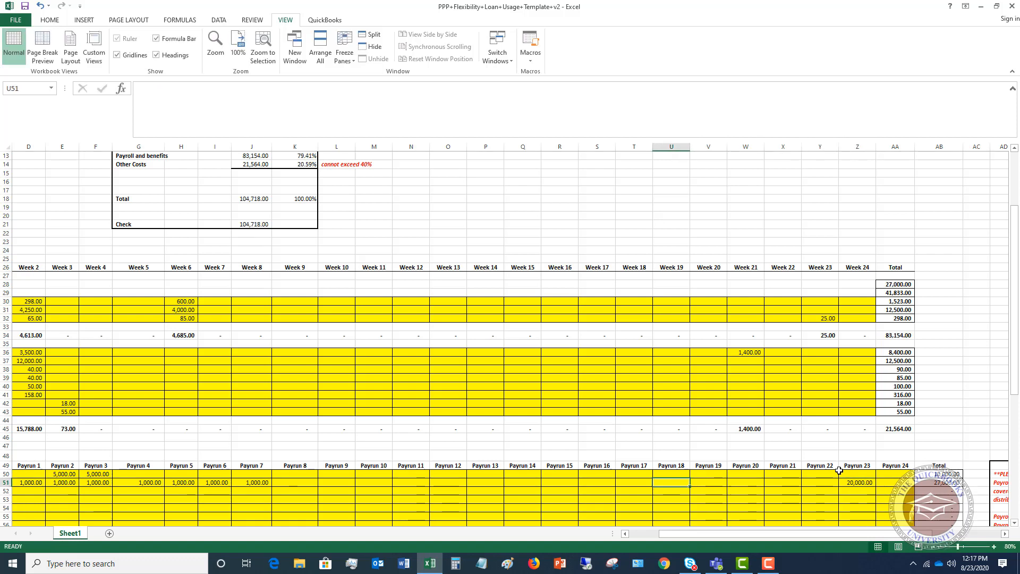
key("Left")
key("Left")
key("Left")
key("Left")
key("Down")
key("Down")
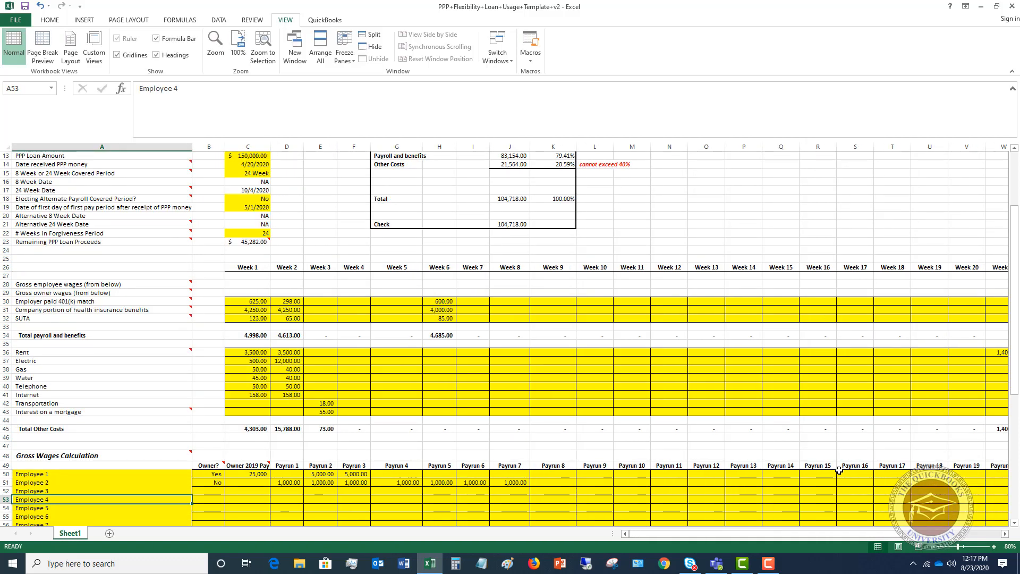
scroll(416, 392, "down", 6)
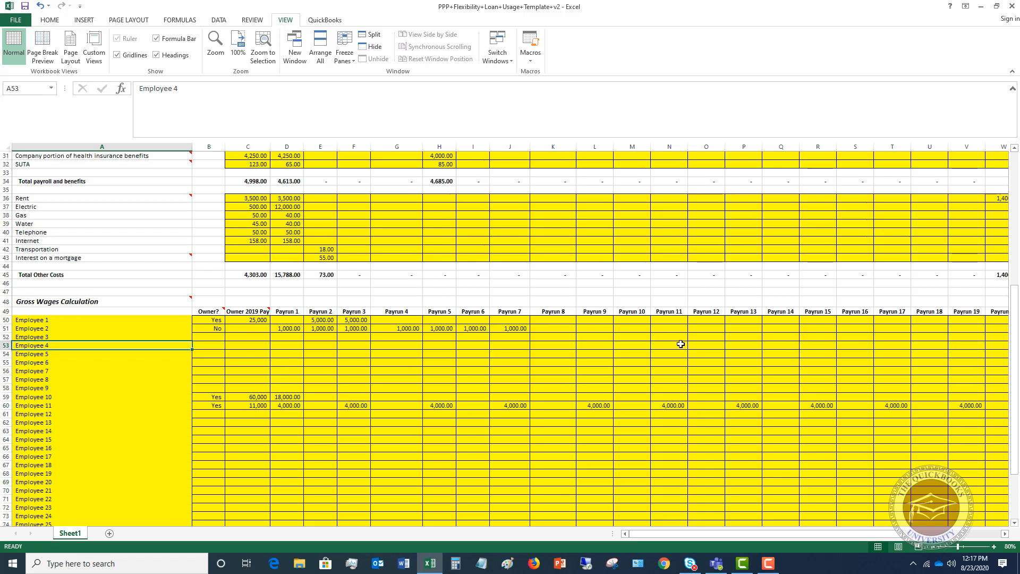
Inspect the Total column formulas for Employee 1 and Employee 2 in the Gross Wages Calculation
left_click(1004, 535)
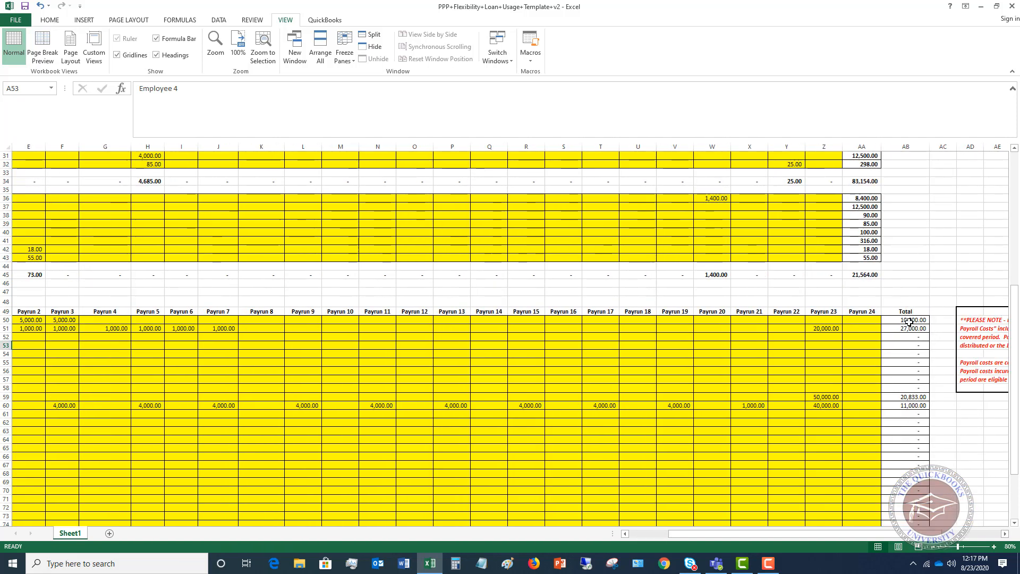
left_click(910, 322)
left_click(904, 329)
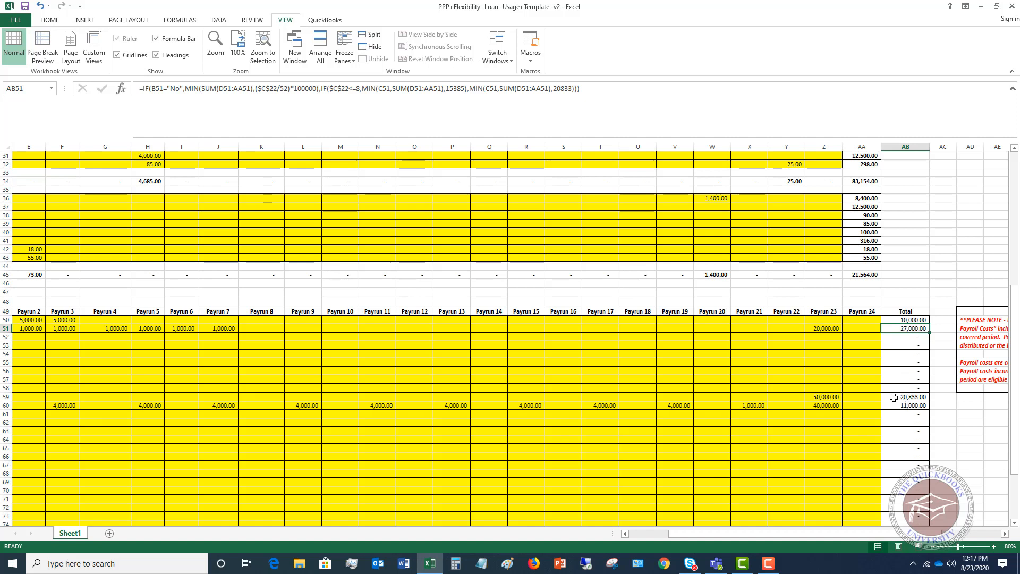
Trace the gross employee wages total through Total payroll and benefits to the Spending Summary amount, and return to the loan details
scroll(892, 399, "up", 6)
left_click(865, 284)
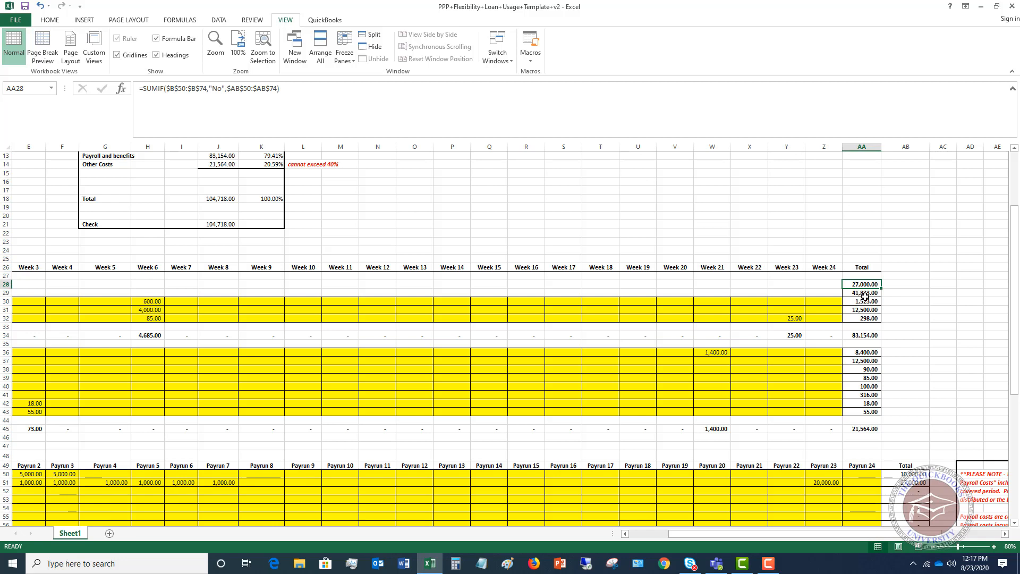
left_click(863, 335)
scroll(221, 196, "up", 3)
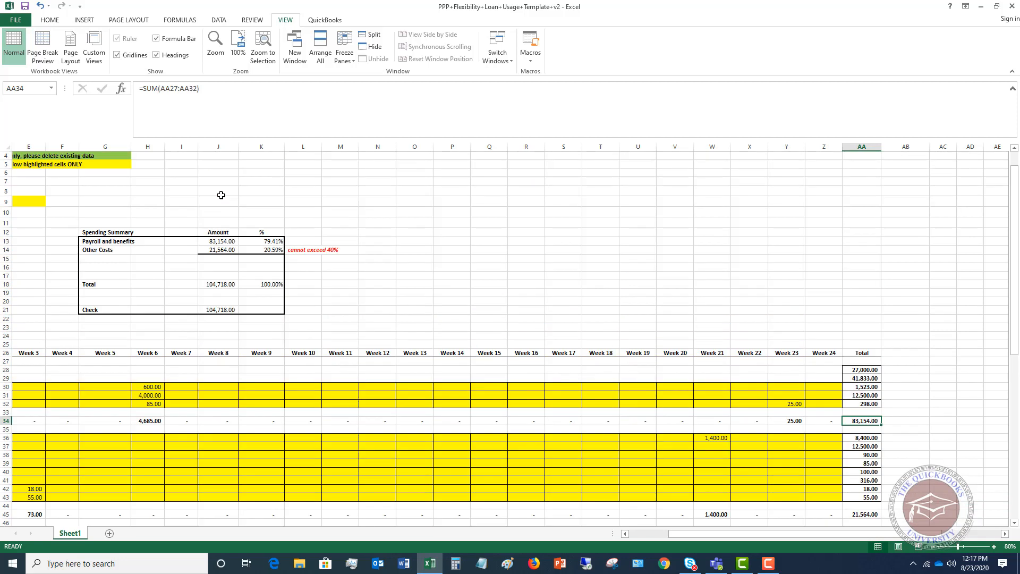
left_click(220, 240)
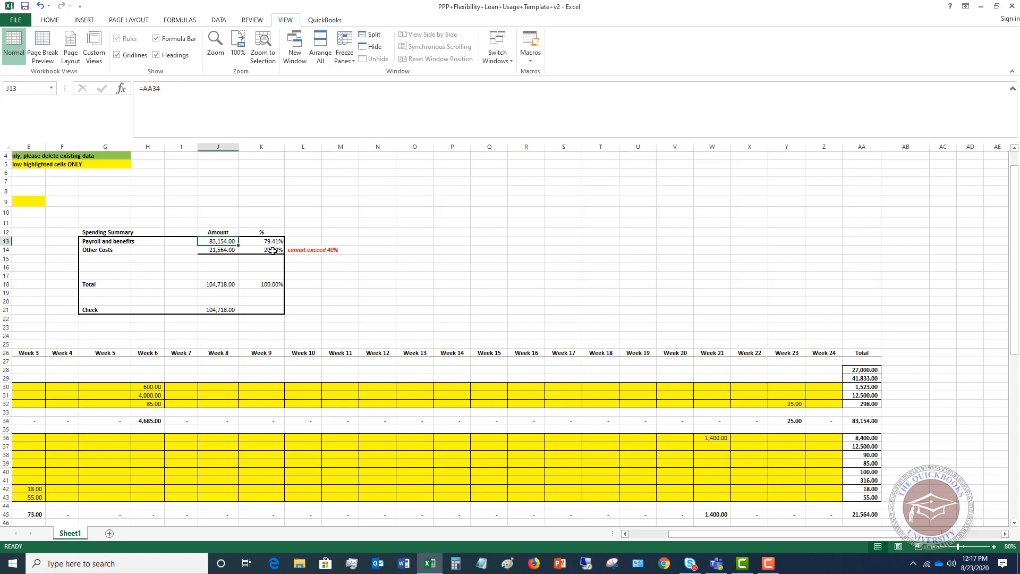
left_click(637, 537)
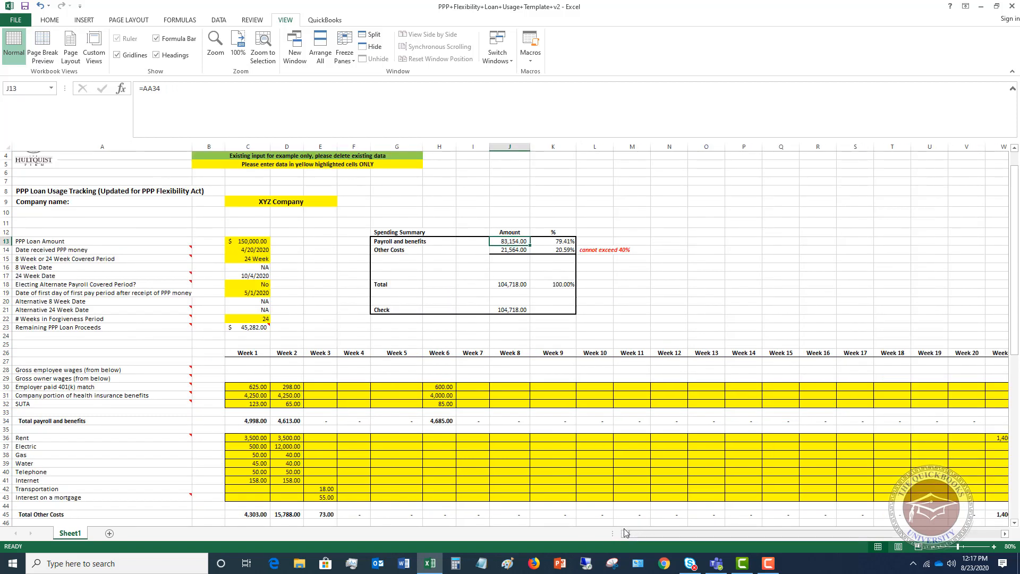
scroll(291, 314, "up", 1)
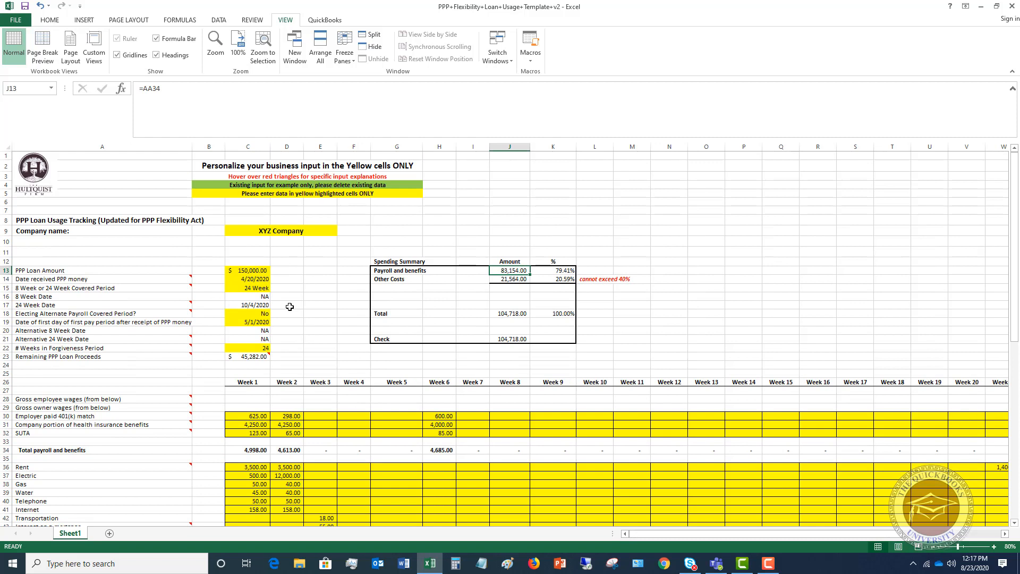